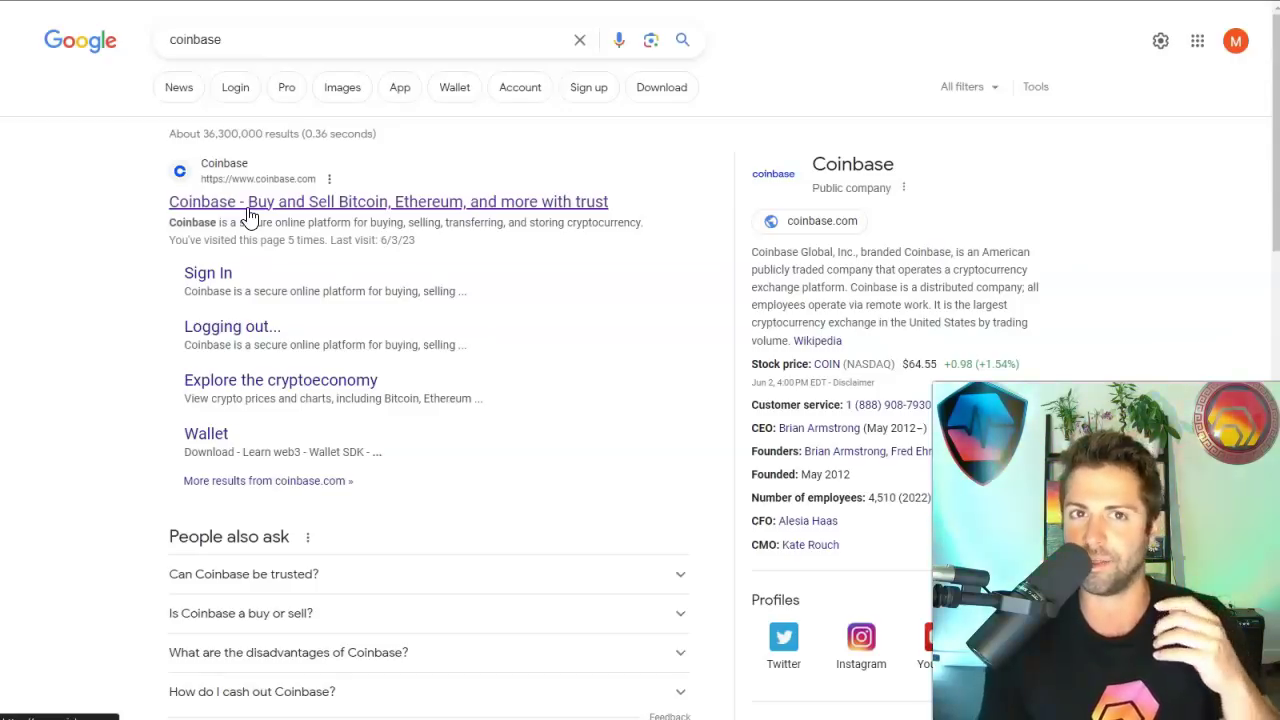
# View the Kraken and Crypto.com exchange sites and open the Ethereum asset page on Coinbase.
pyautogui.click(269, 45)
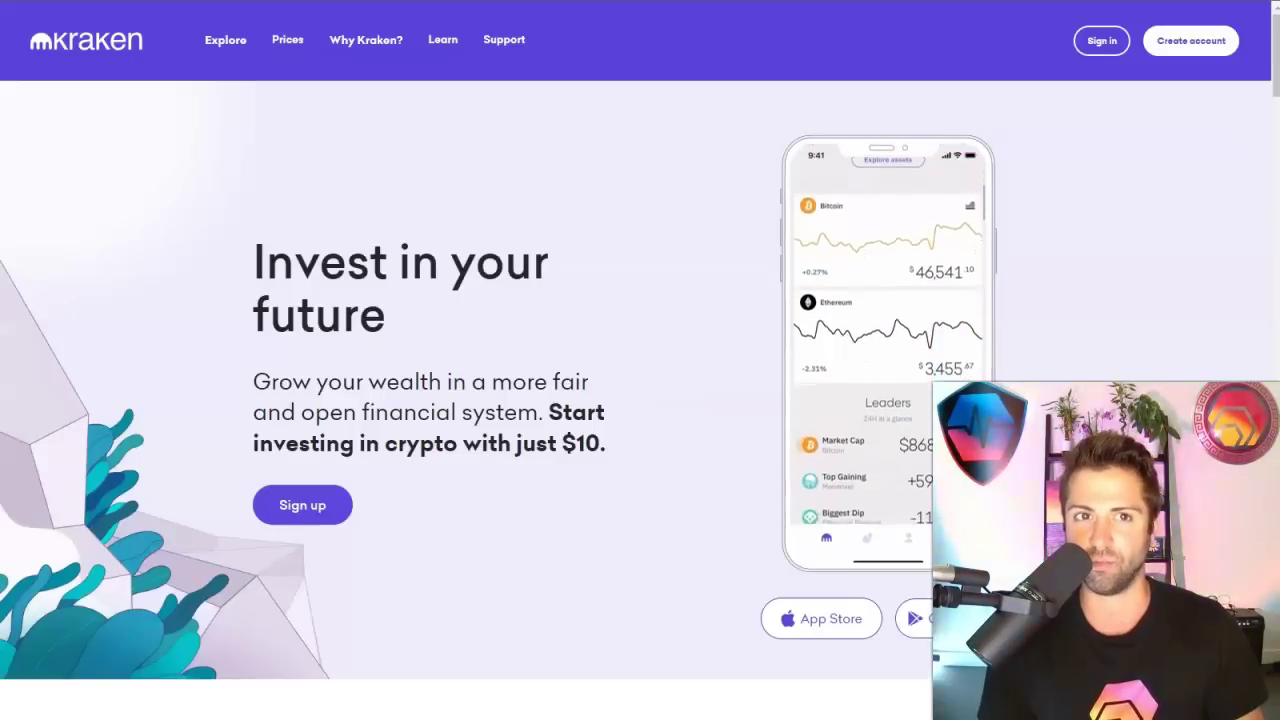
pyautogui.click(421, 1)
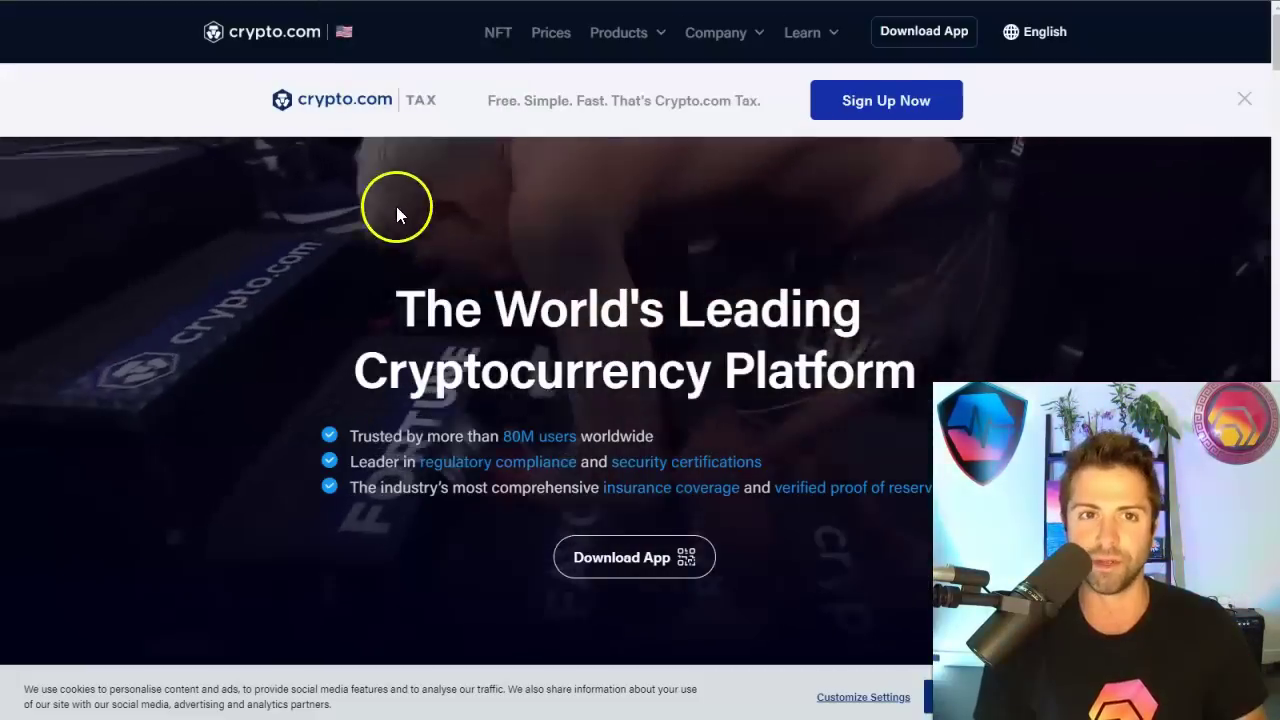
pyautogui.click(243, 209)
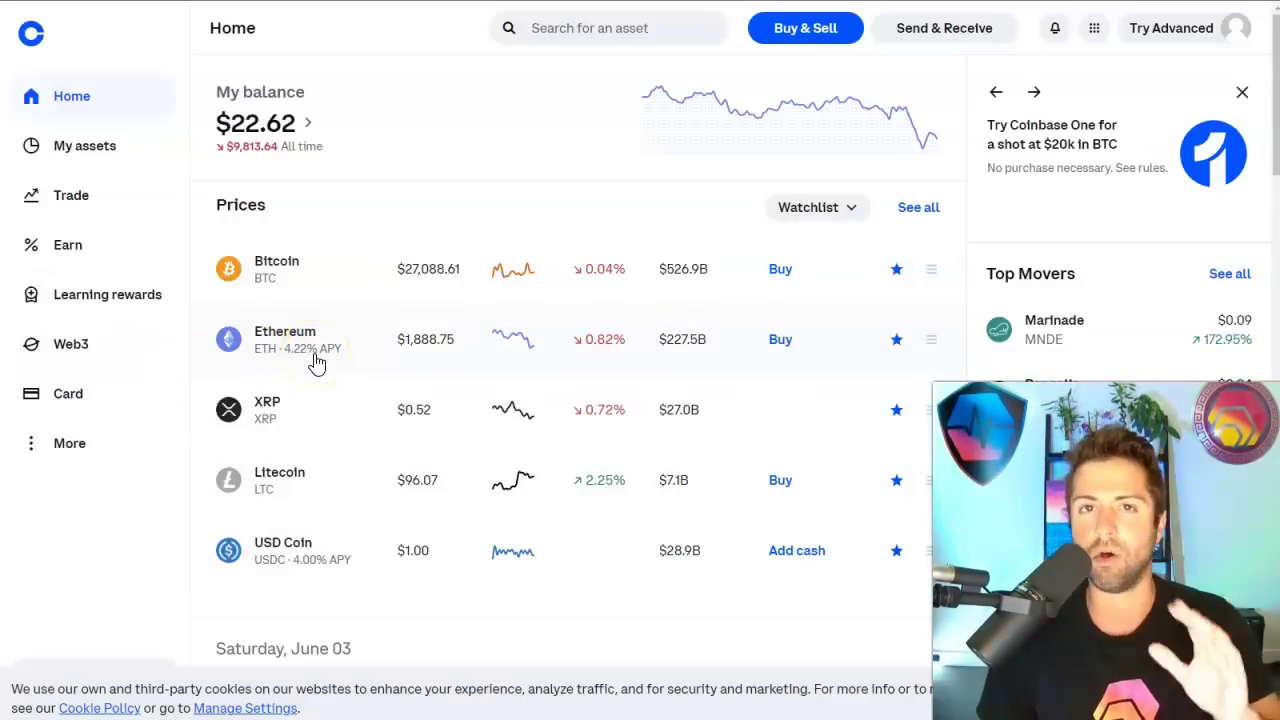
pyautogui.click(304, 350)
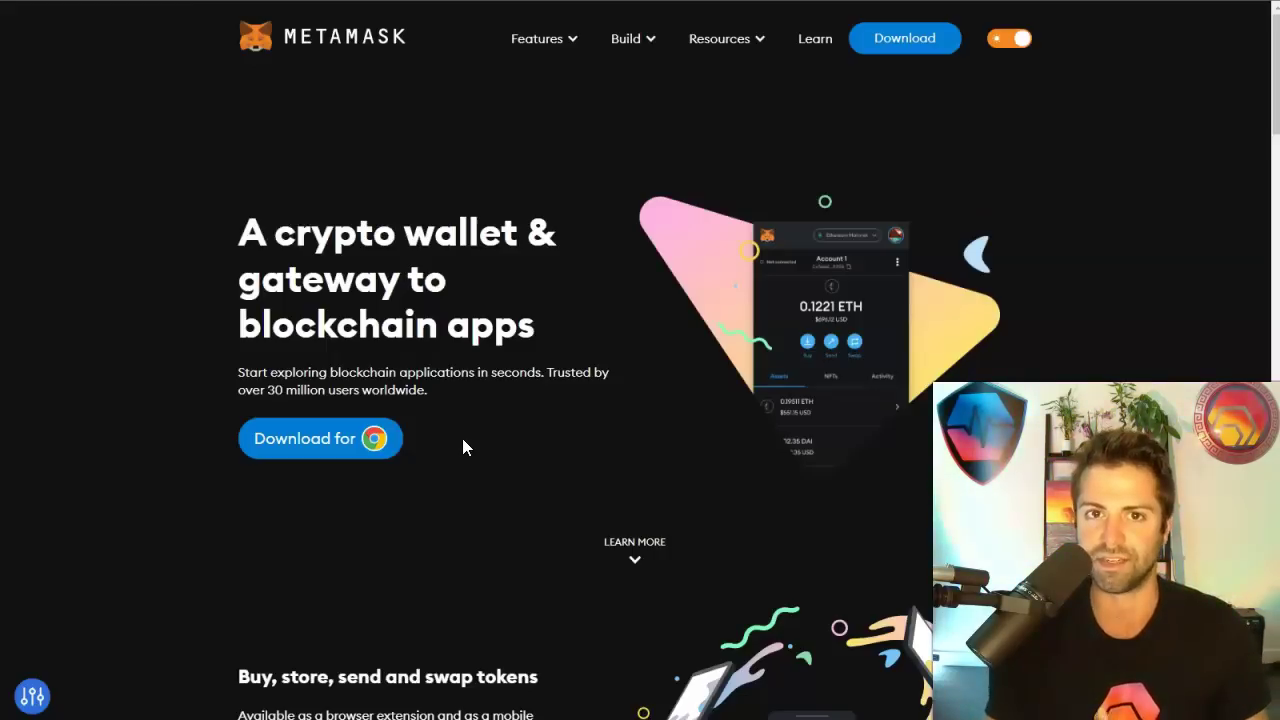
pyautogui.click(426, 437)
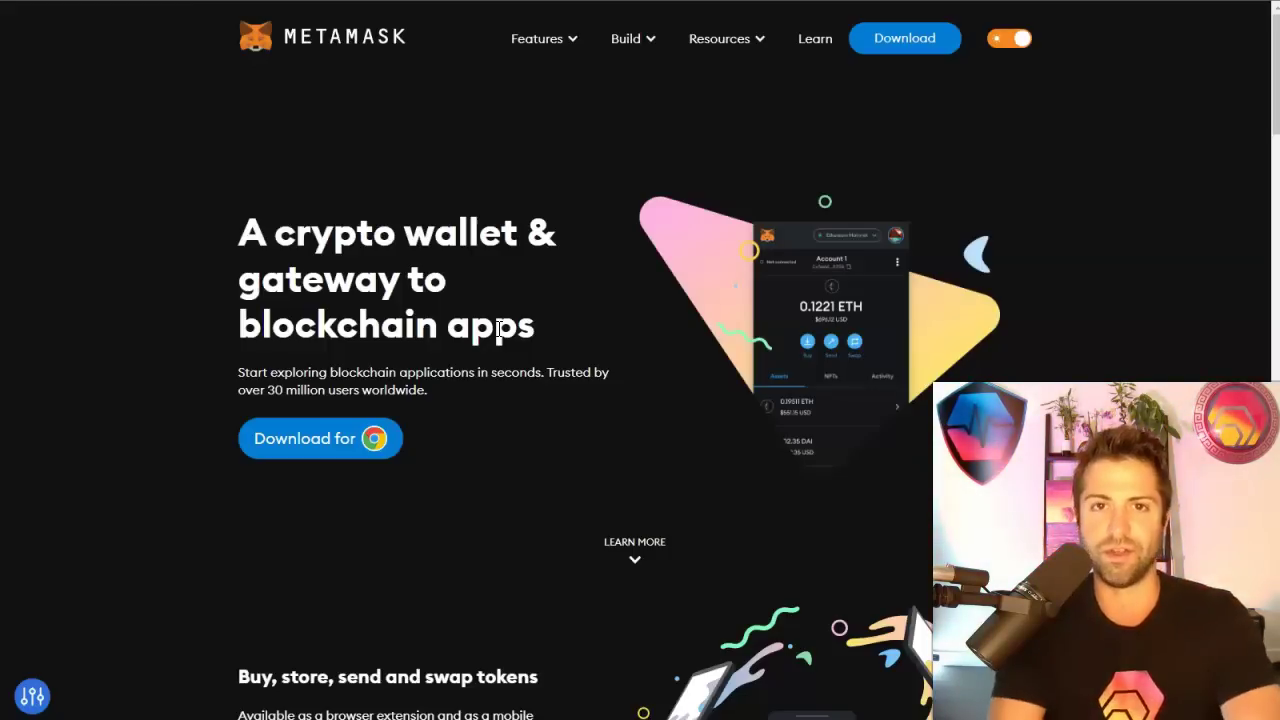
pyautogui.click(494, 314)
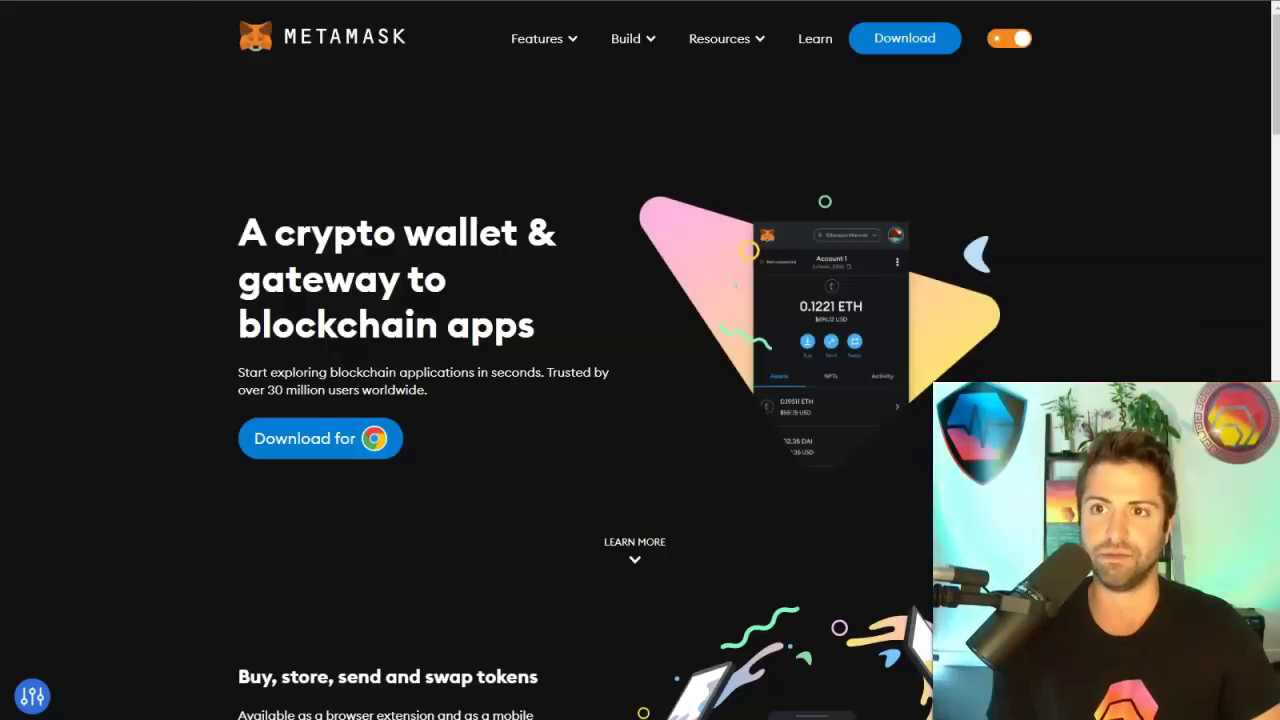
# Open the MetaMask wallet on Ethereum Mainnet and copy the account's wallet address.
pyautogui.click(1100, 1)
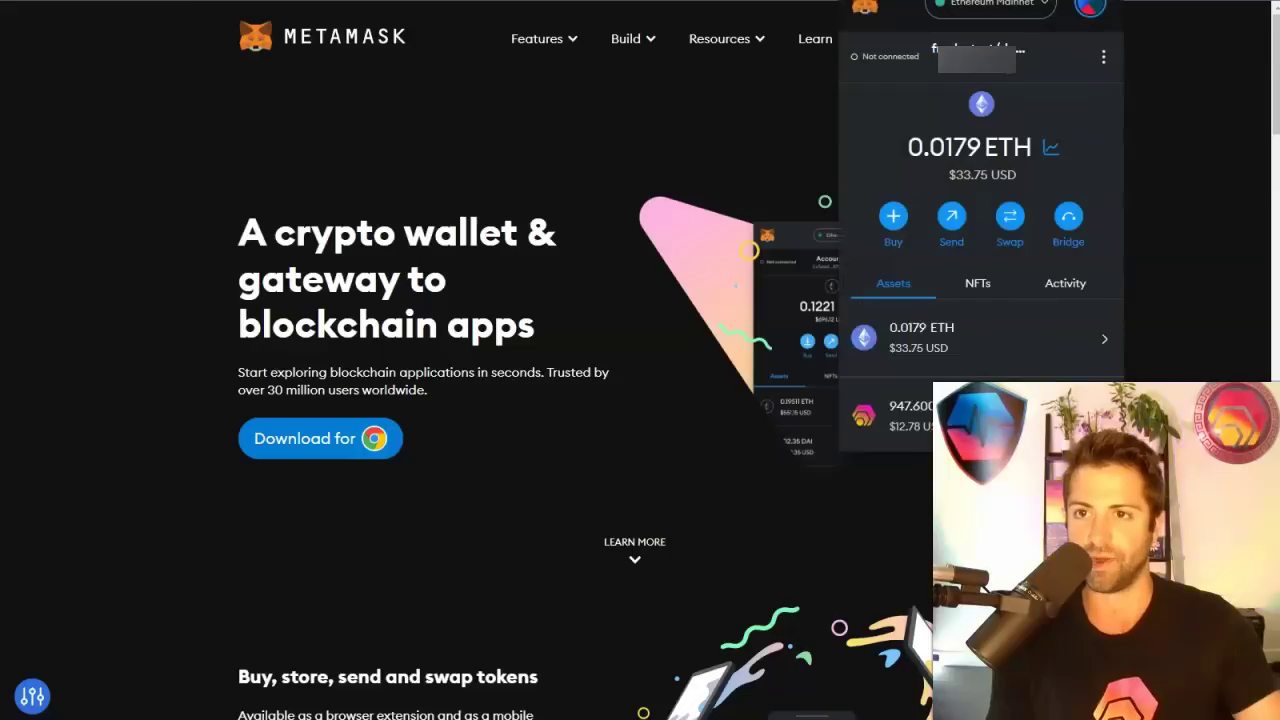
pyautogui.click(972, 73)
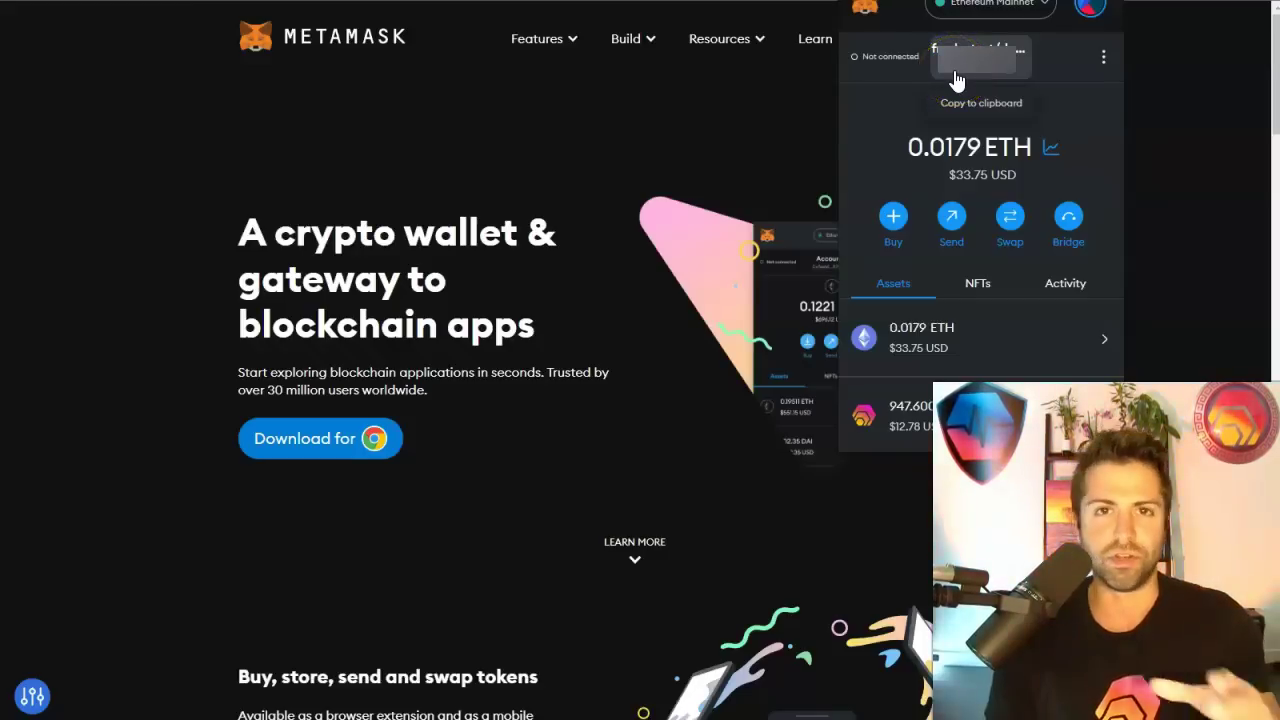
pyautogui.click(970, 69)
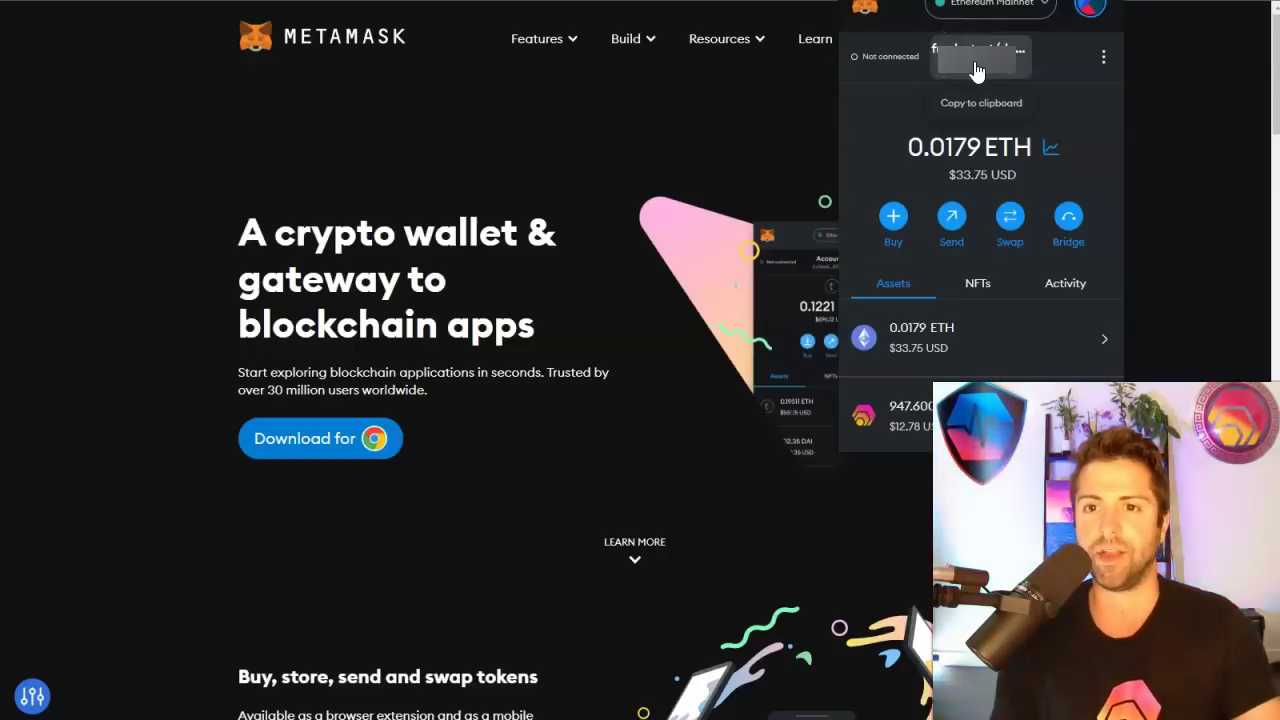
pyautogui.click(979, 70)
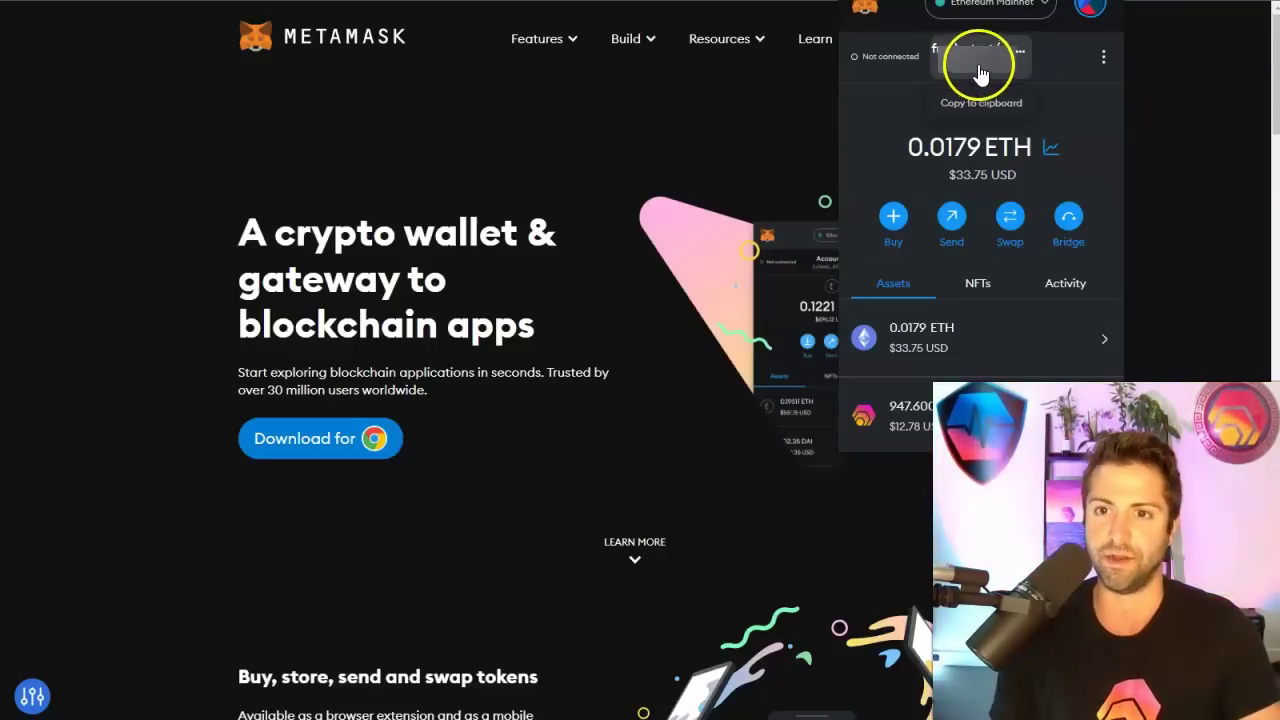
pyautogui.click(979, 70)
pyautogui.click(1012, 58)
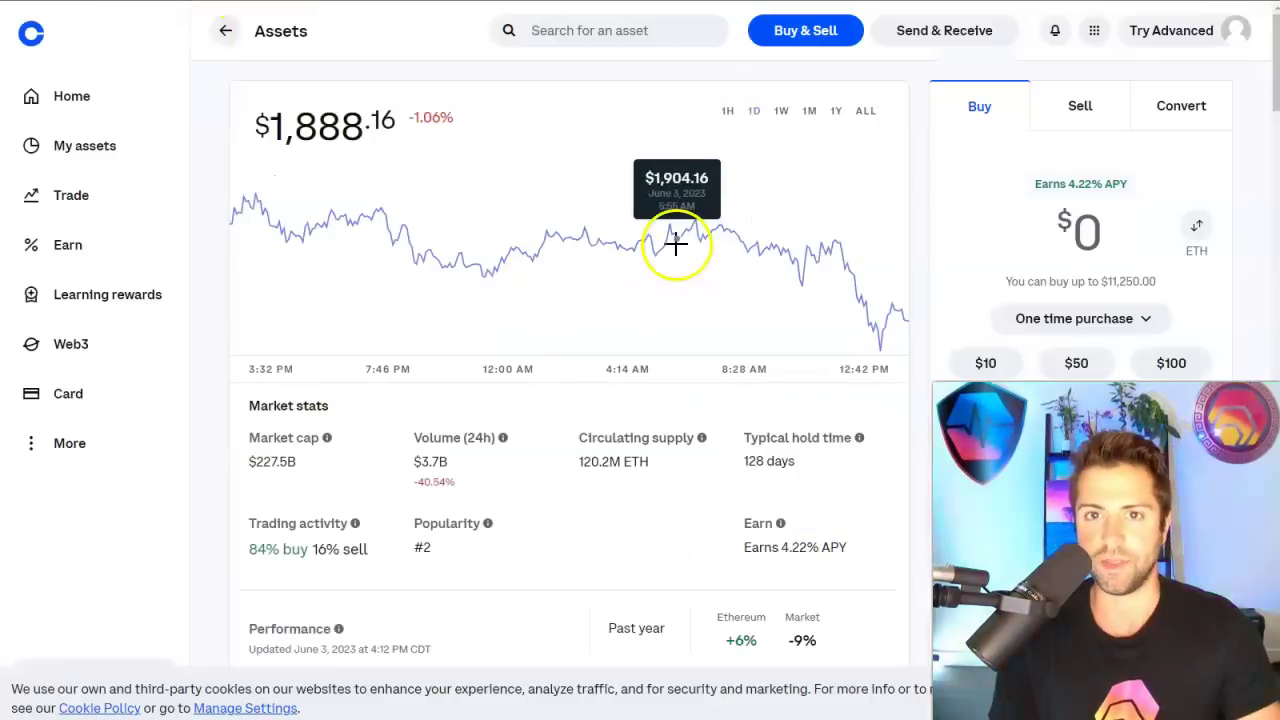
# Prepare a Coinbase transfer of the entire Ethereum balance, with the copied MetaMask wallet address as the recipient.
pyautogui.click(940, 34)
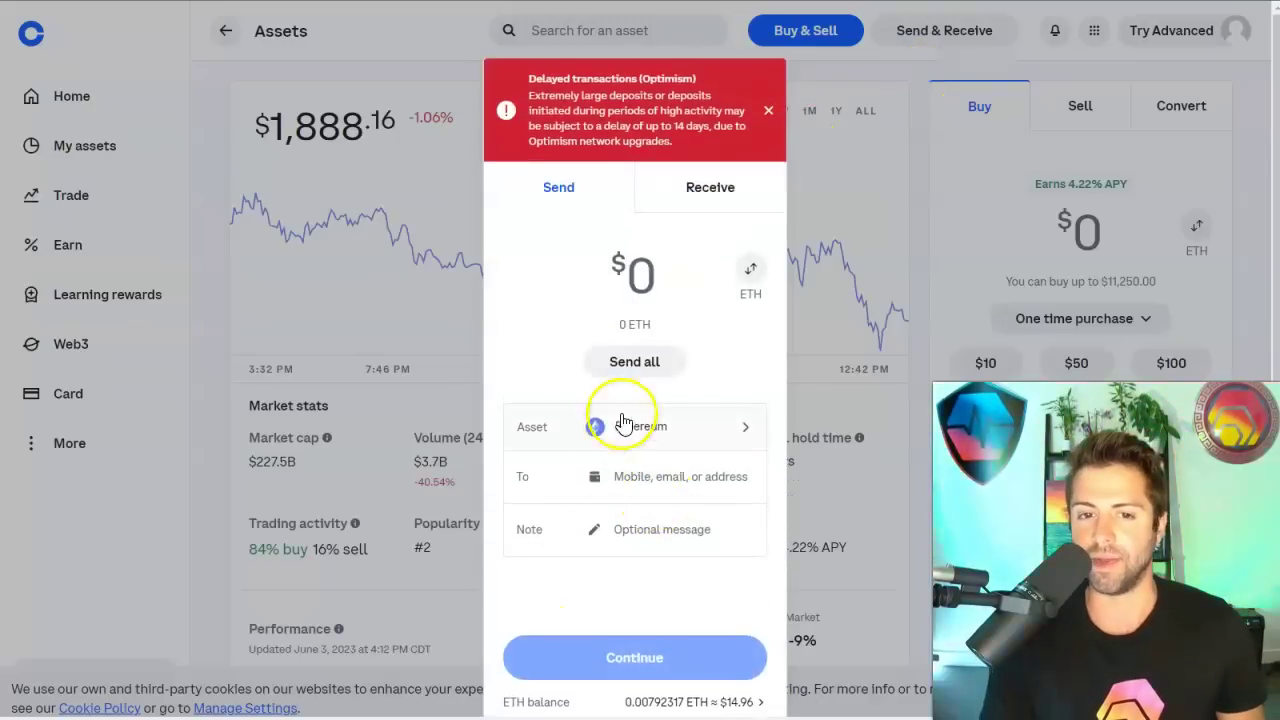
pyautogui.click(650, 368)
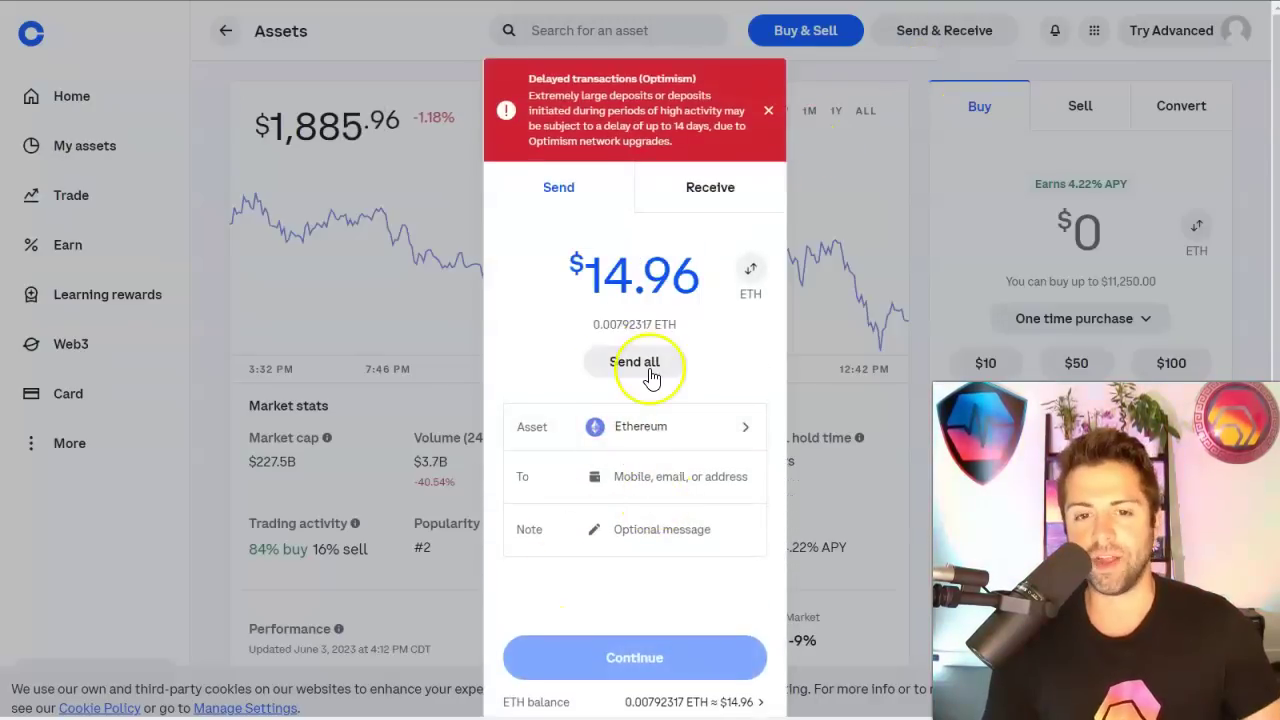
pyautogui.click(652, 477)
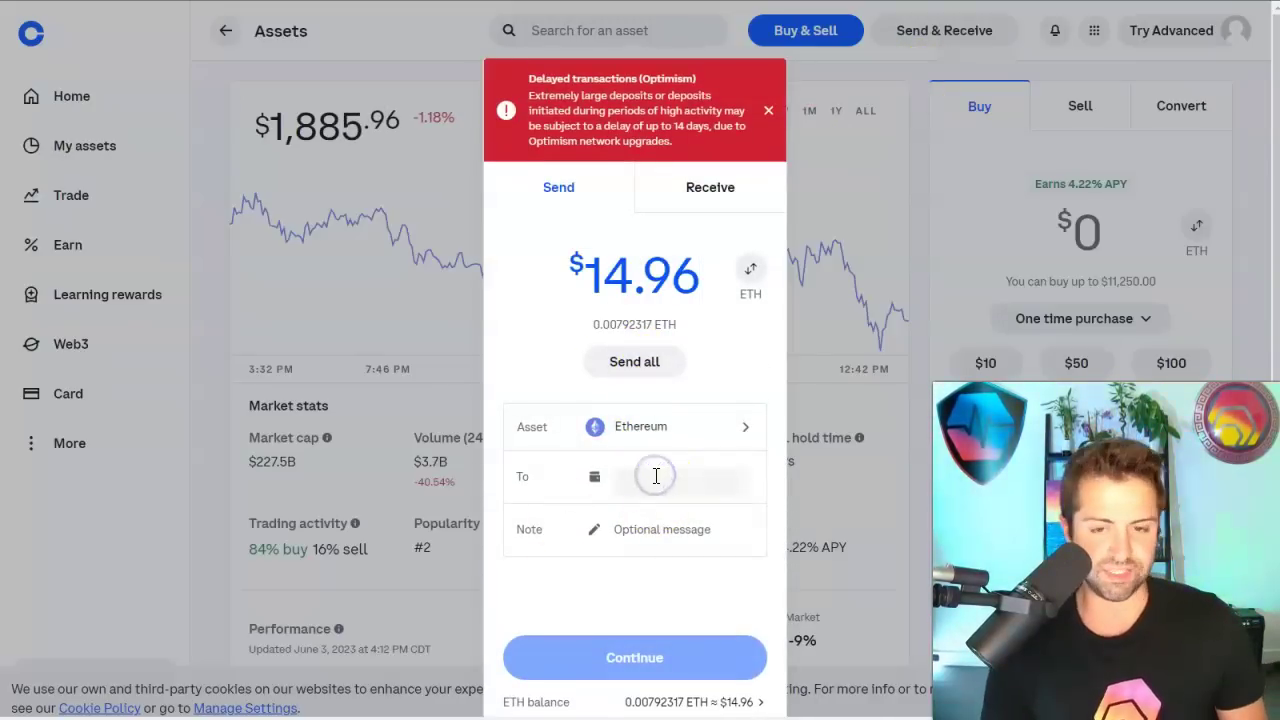
pyautogui.hotkey('ctrl', 'v')
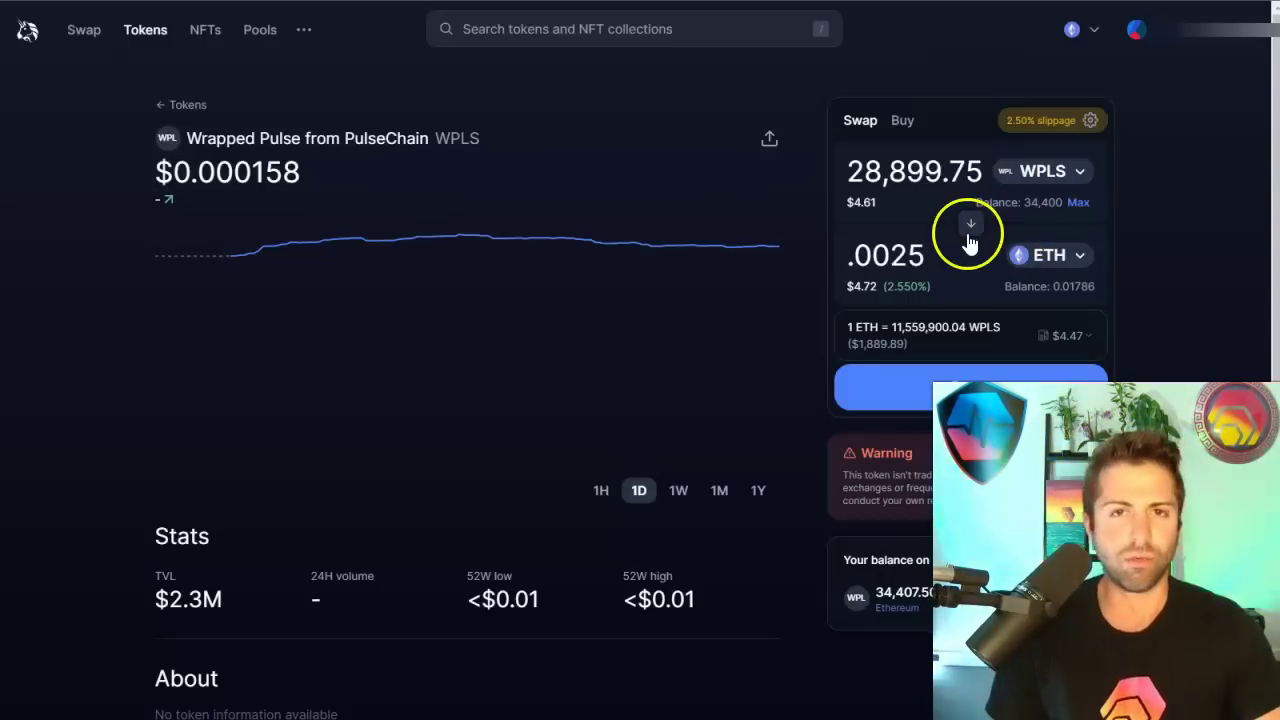
# Reverse the Uniswap swap direction to go from ETH to WPLS and set the amount to .002 ETH.
pyautogui.click(970, 224)
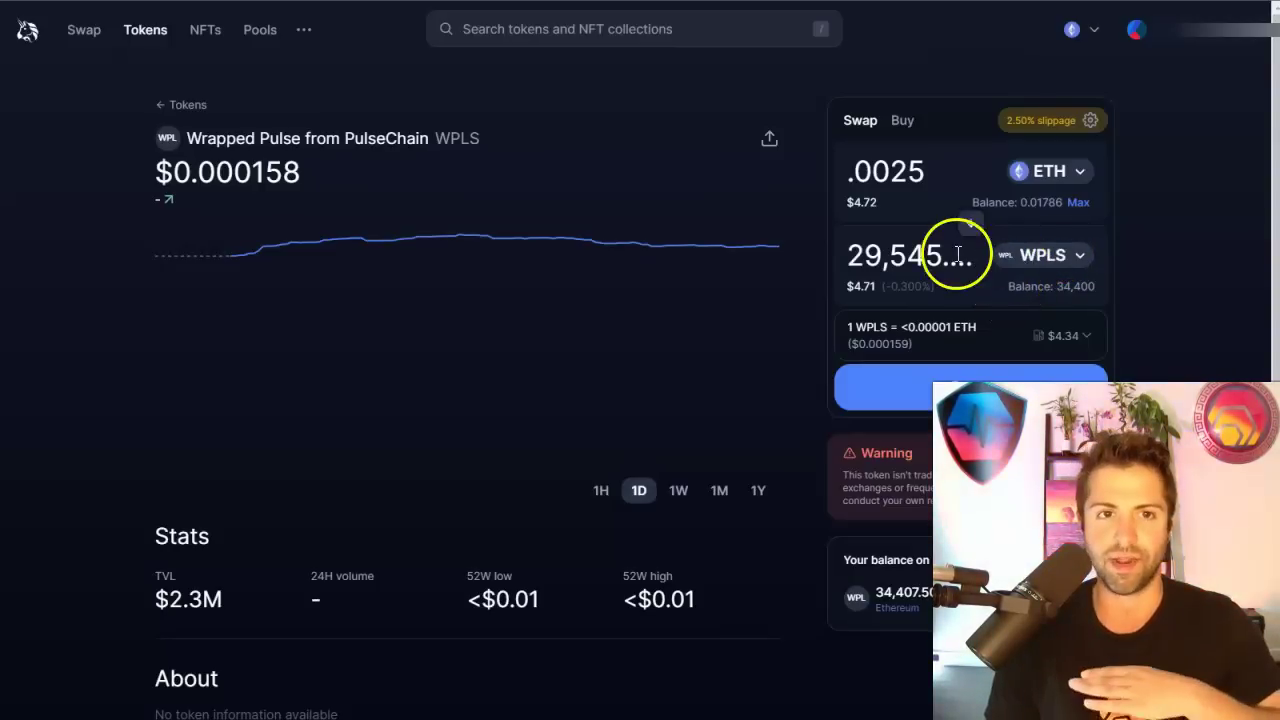
pyautogui.tripleClick(967, 167)
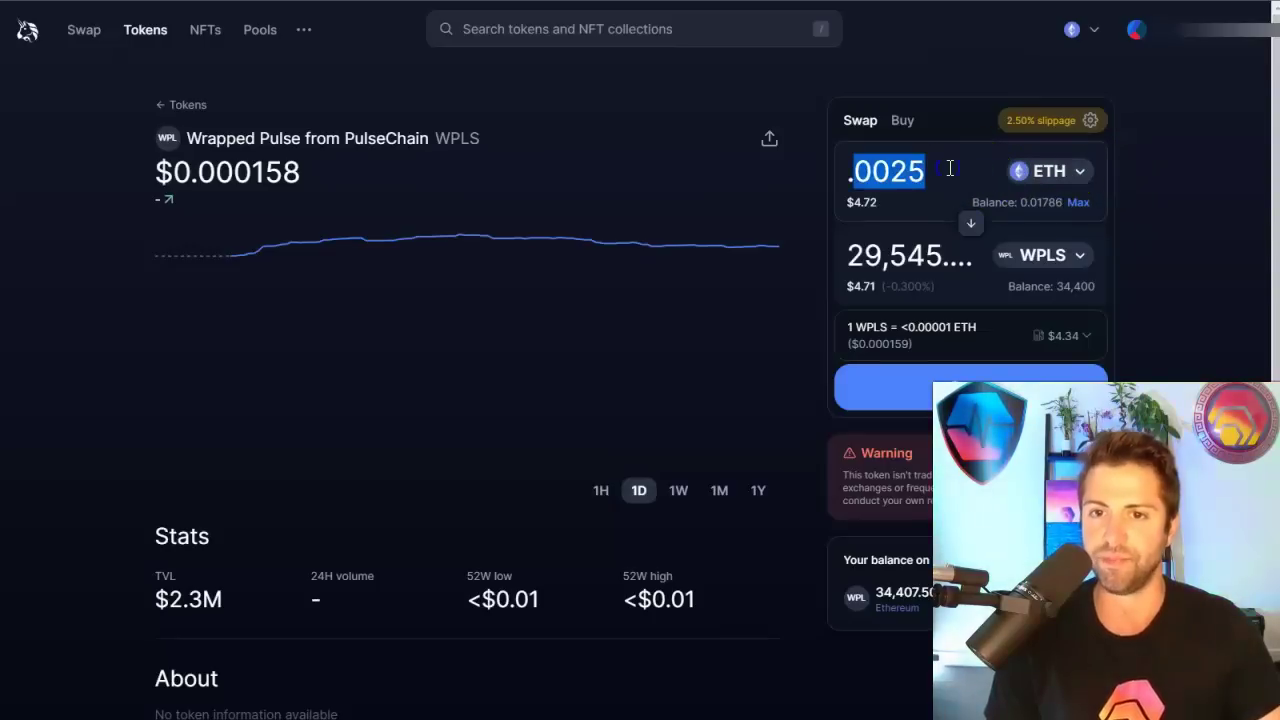
pyautogui.write('.002')
pyautogui.press('BackSpace')
pyautogui.press('BackSpace')
pyautogui.press('BackSpace')
pyautogui.press('BackSpace')
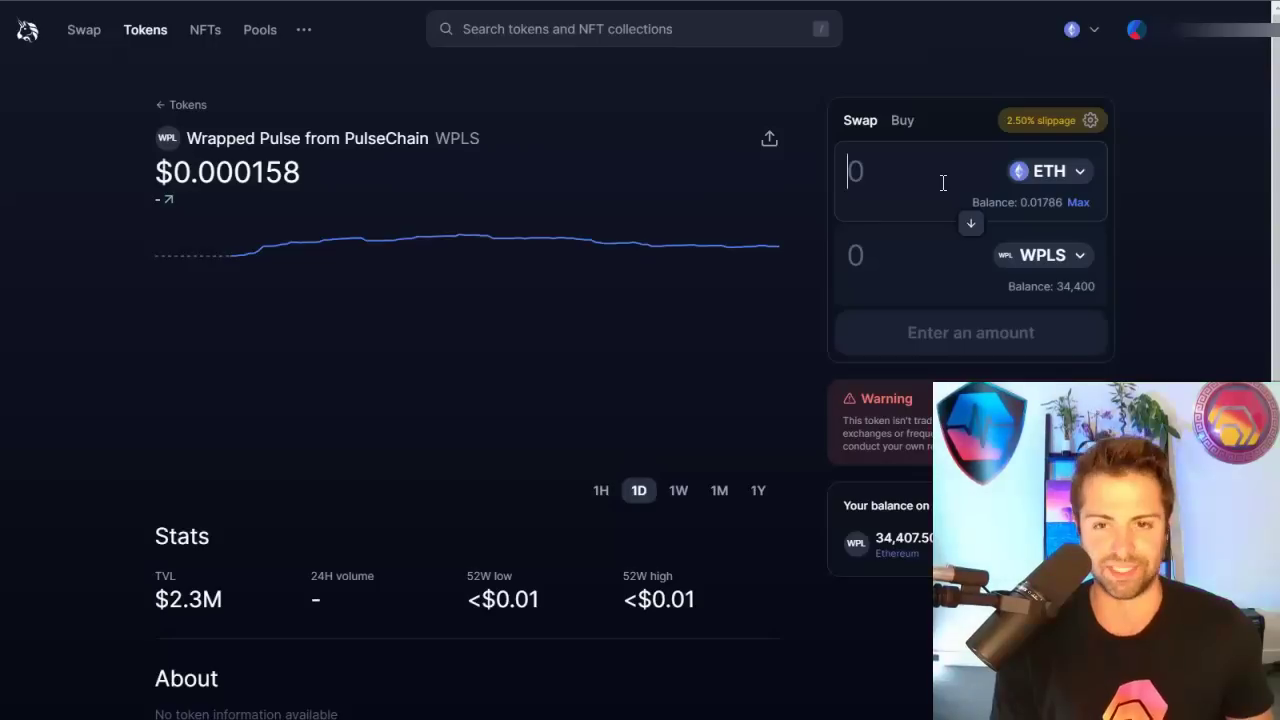
pyautogui.write('.002')
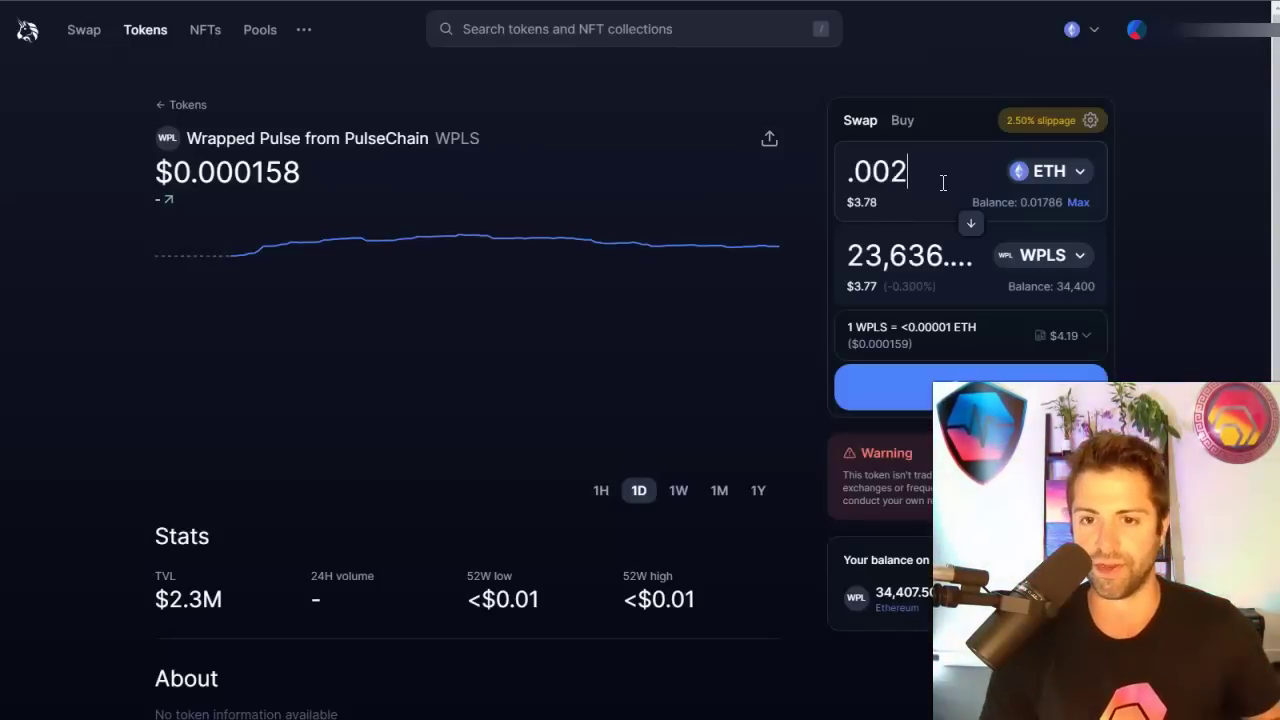
pyautogui.click(926, 188)
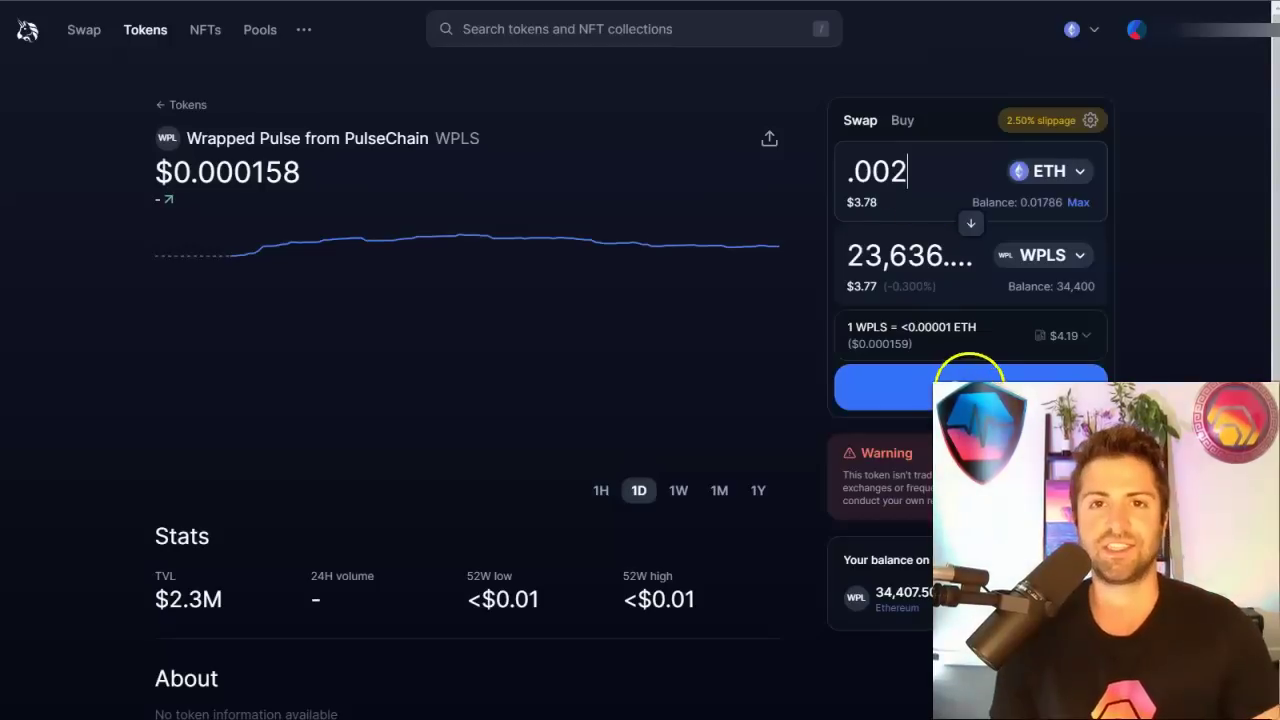
# Submit the swap of 0.002 ETH for WPLS and confirm it so that the MetaMask approval request opens.
pyautogui.click(971, 398)
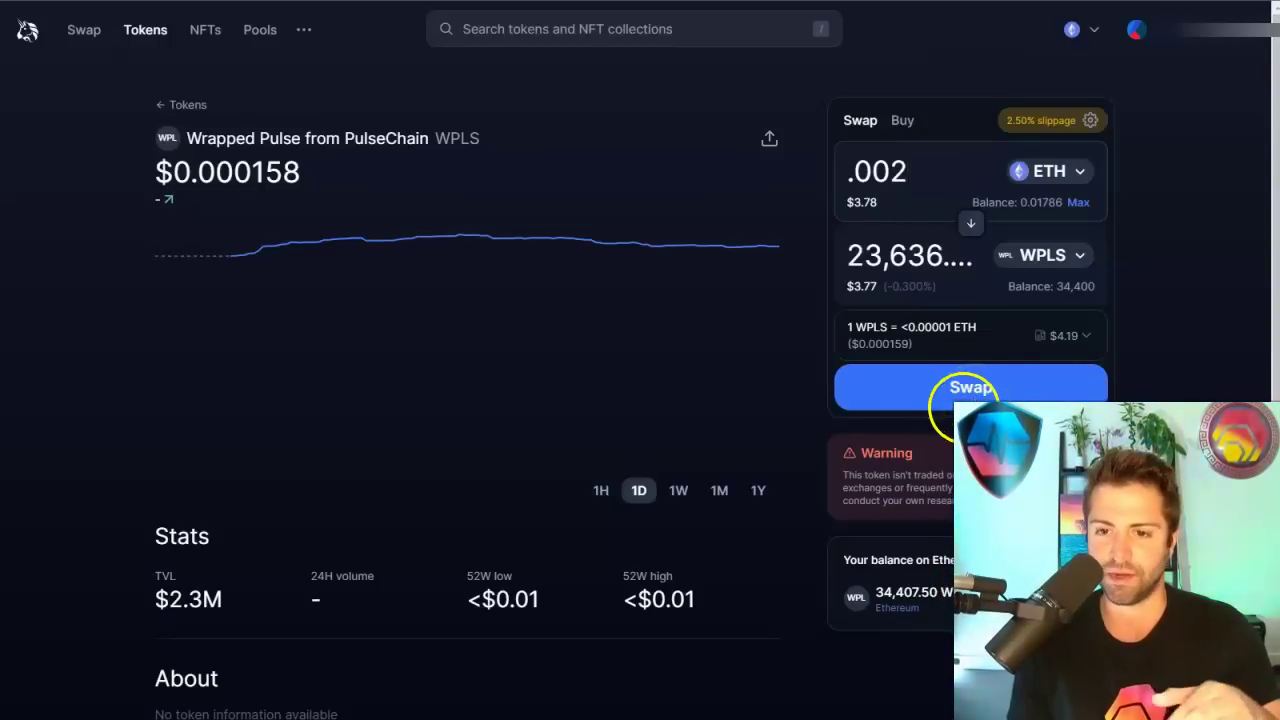
pyautogui.click(930, 409)
pyautogui.click(634, 540)
pyautogui.click(895, 250)
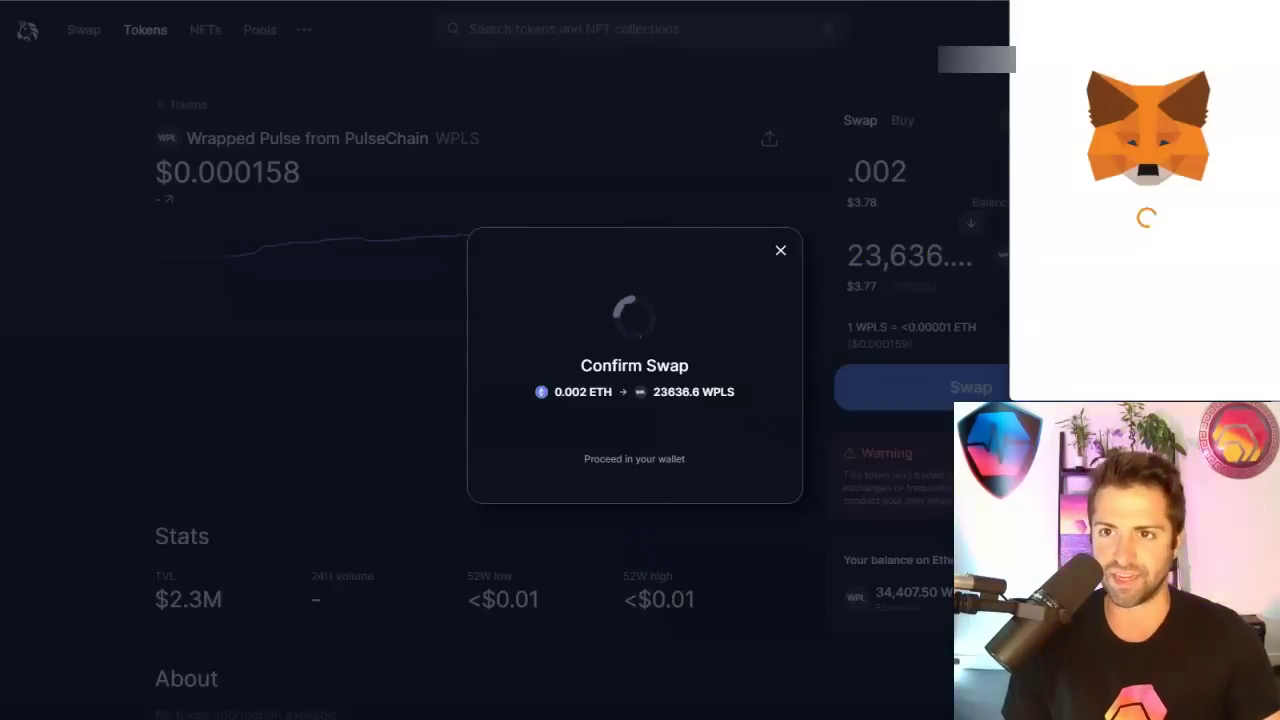
pyautogui.click(1143, 234)
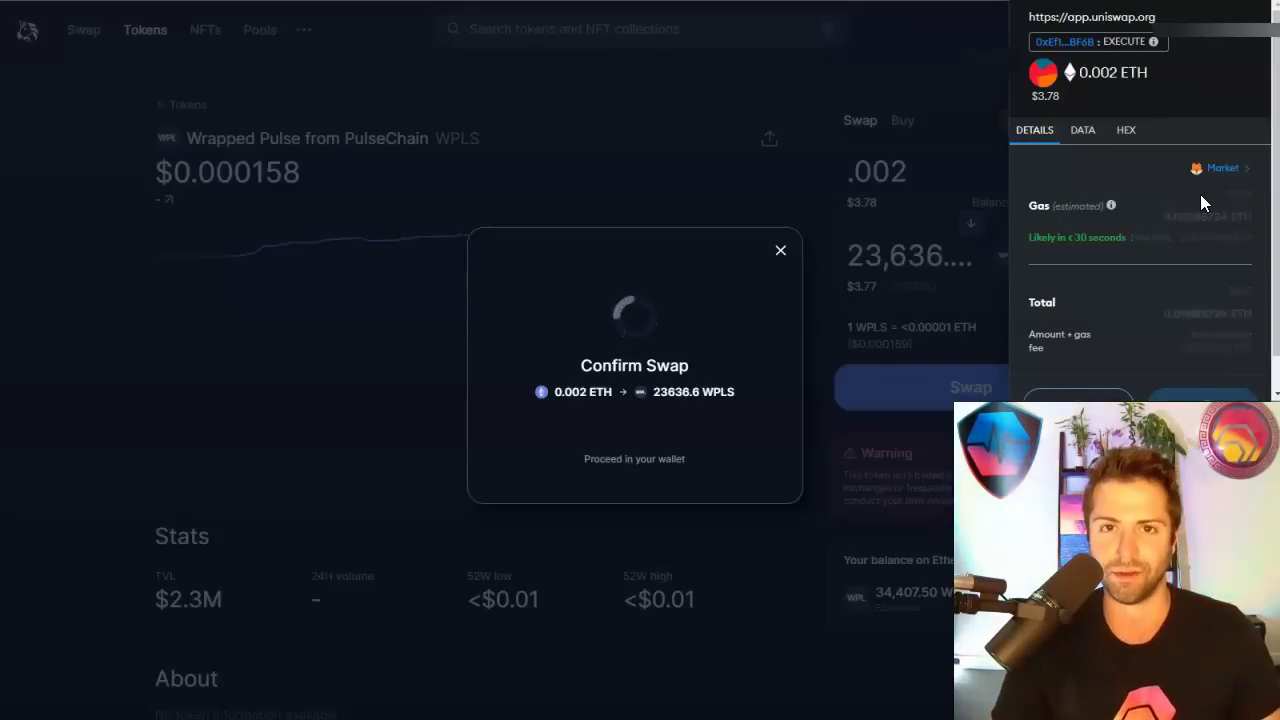
# Review the swap's gas fee and total, approve the transaction in MetaMask, and dismiss the swap notices.
pyautogui.click(1196, 206)
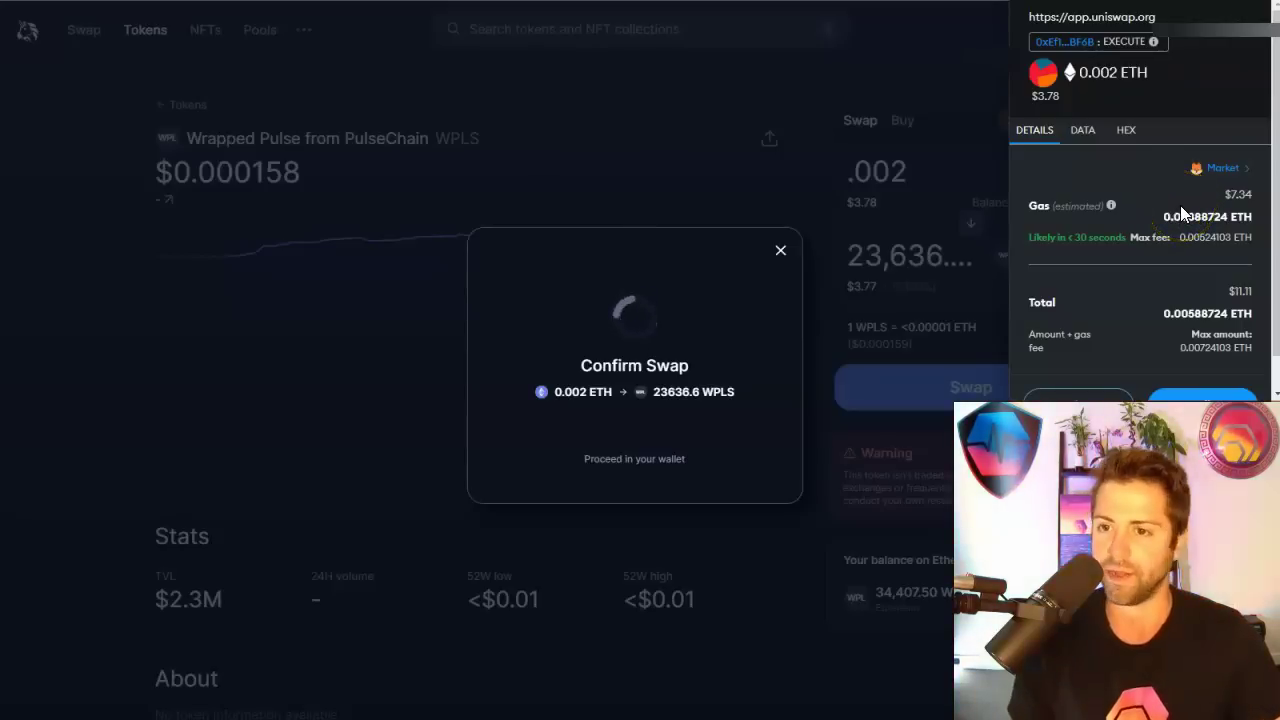
pyautogui.scroll(-1, 1180, 207)
pyautogui.click(1168, 180)
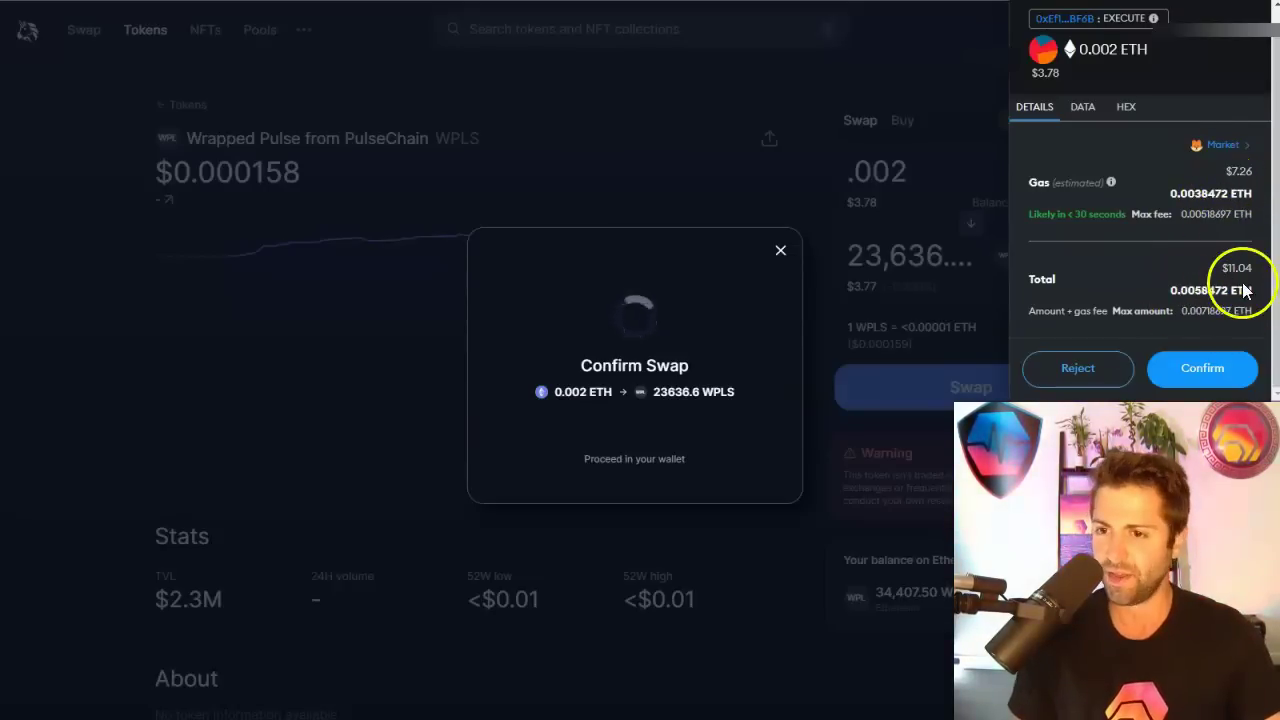
pyautogui.click(1201, 368)
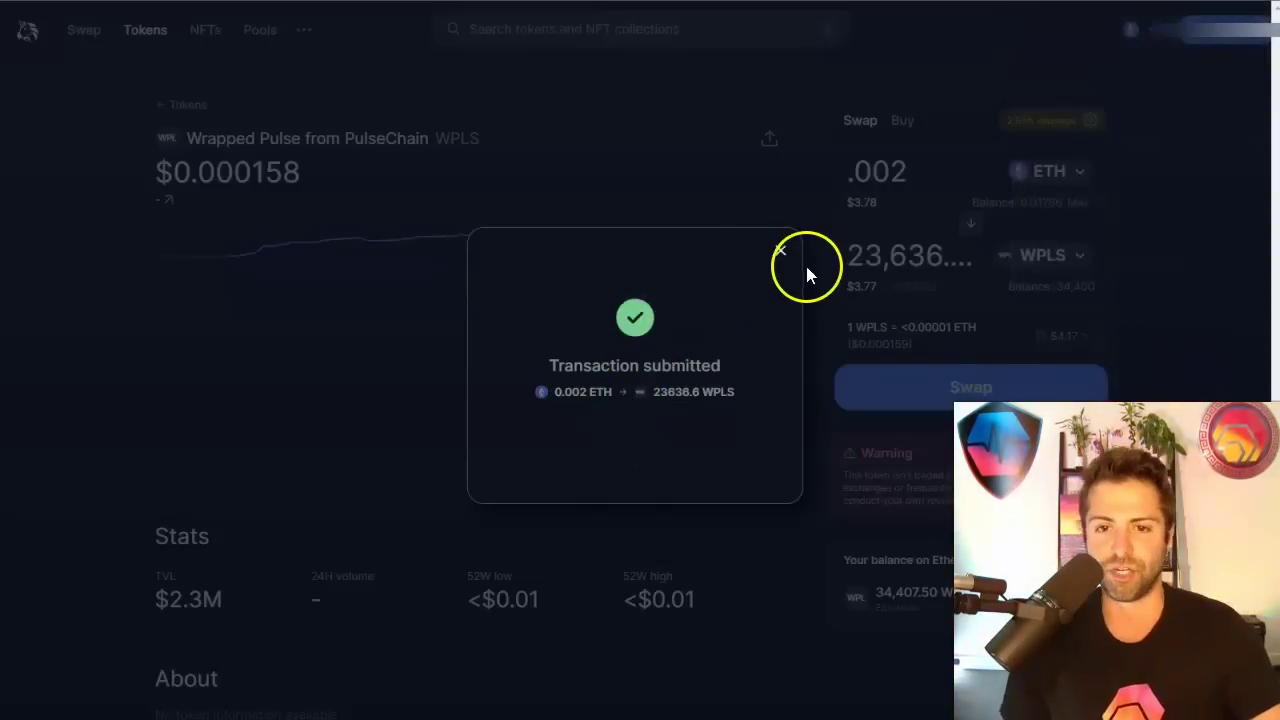
pyautogui.click(781, 250)
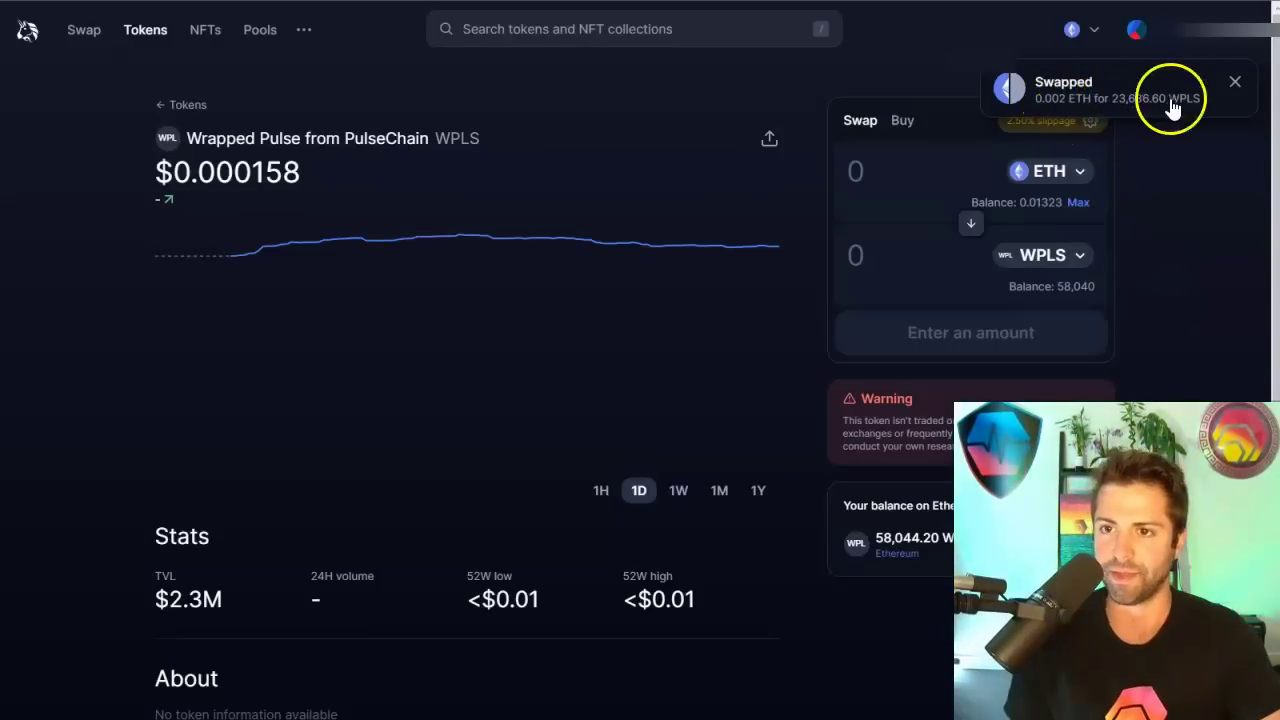
pyautogui.click(1236, 84)
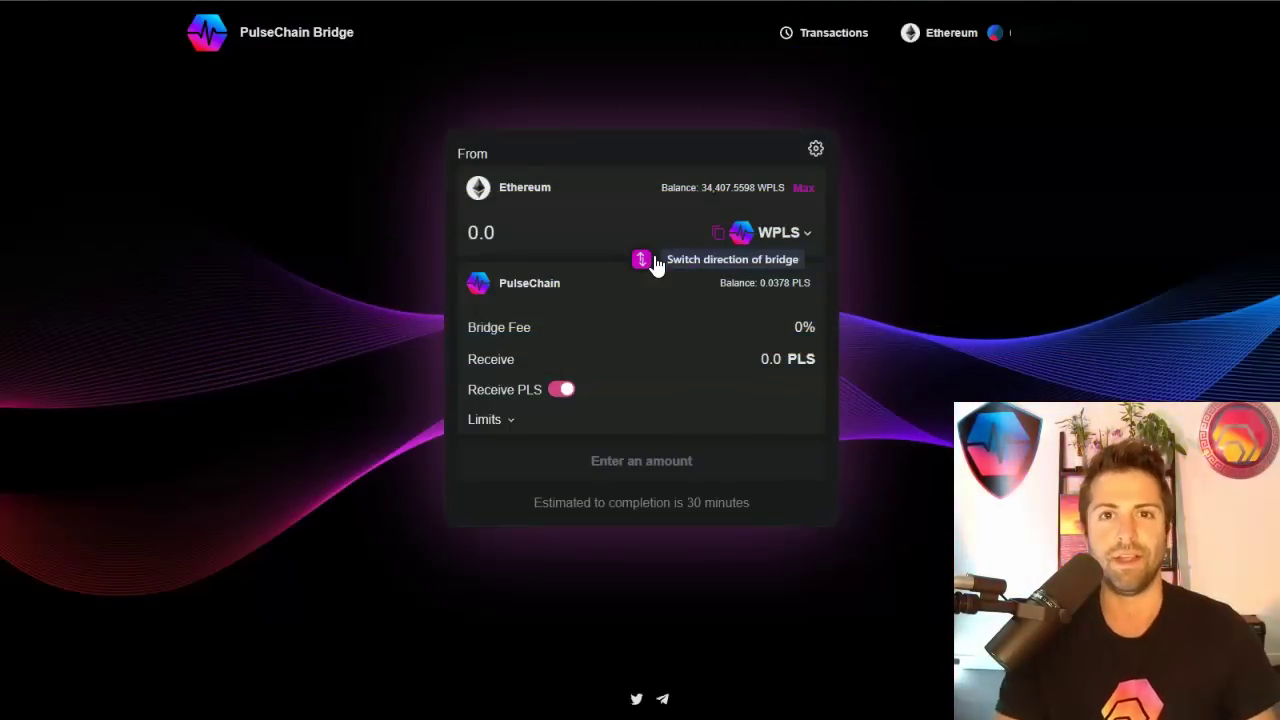
# Enter 50000 WPLS on the PulseChain Bridge as the amount to transfer from Ethereum to PulseChain.
pyautogui.click(796, 252)
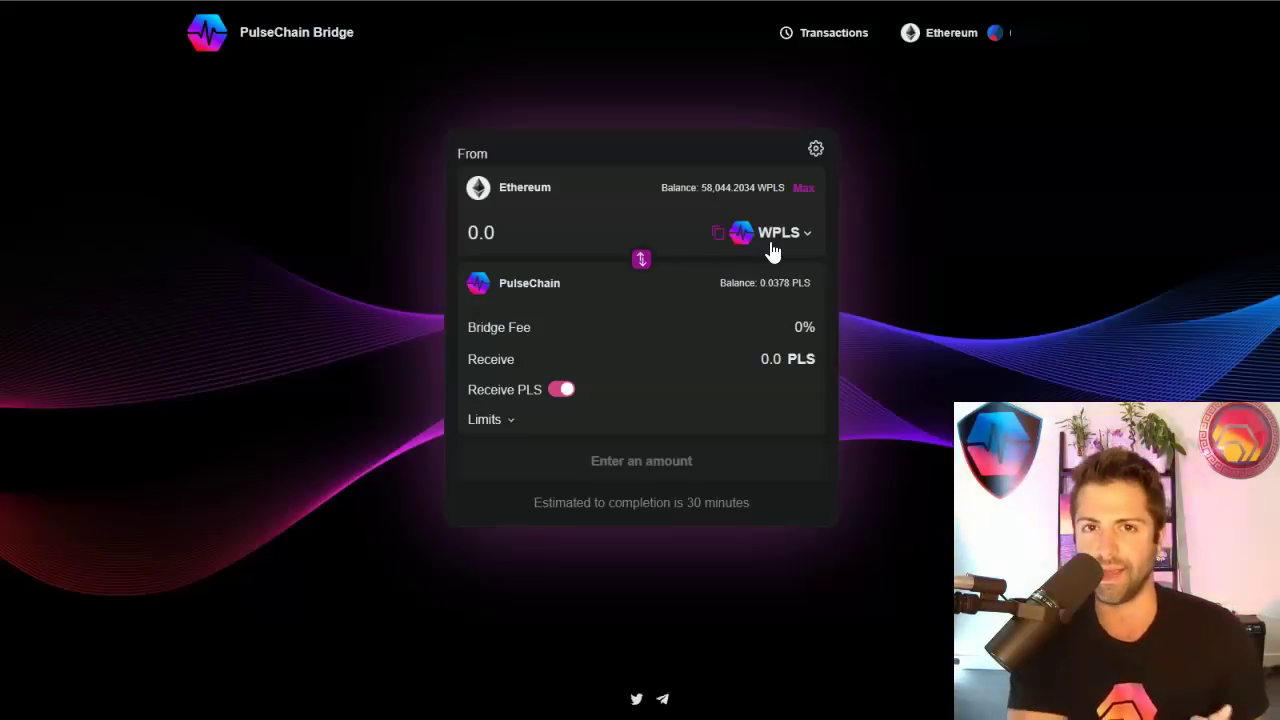
pyautogui.click(716, 198)
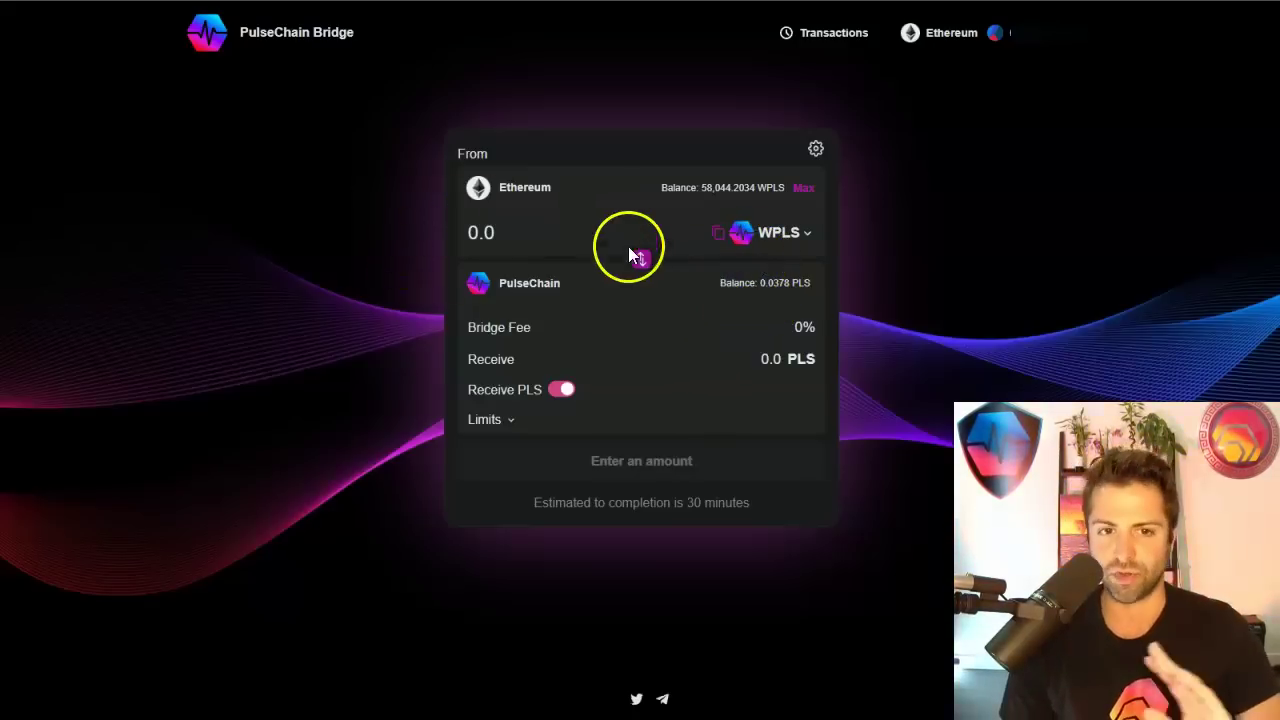
pyautogui.click(560, 234)
pyautogui.write('50000')
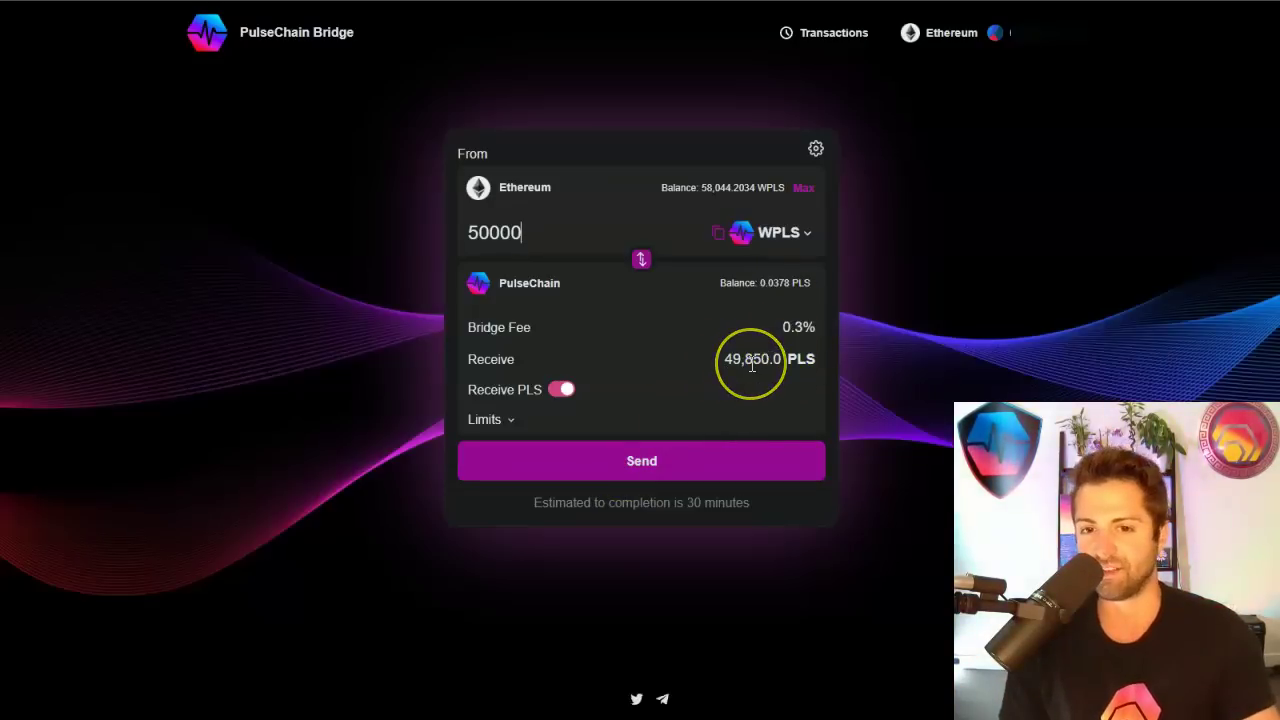
# Submit the transfer of 50000 WPLS from Ethereum to PulseChain and start it so that the MetaMask approval request opens.
pyautogui.click(703, 476)
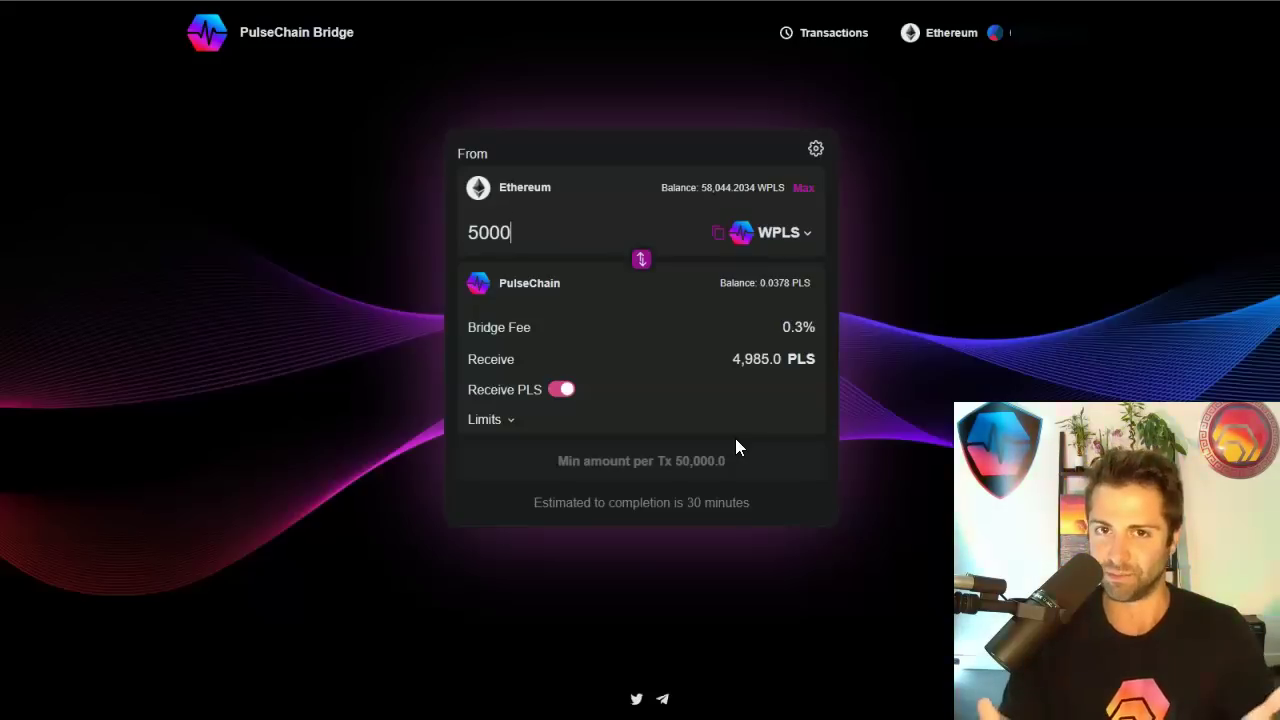
pyautogui.click(597, 499)
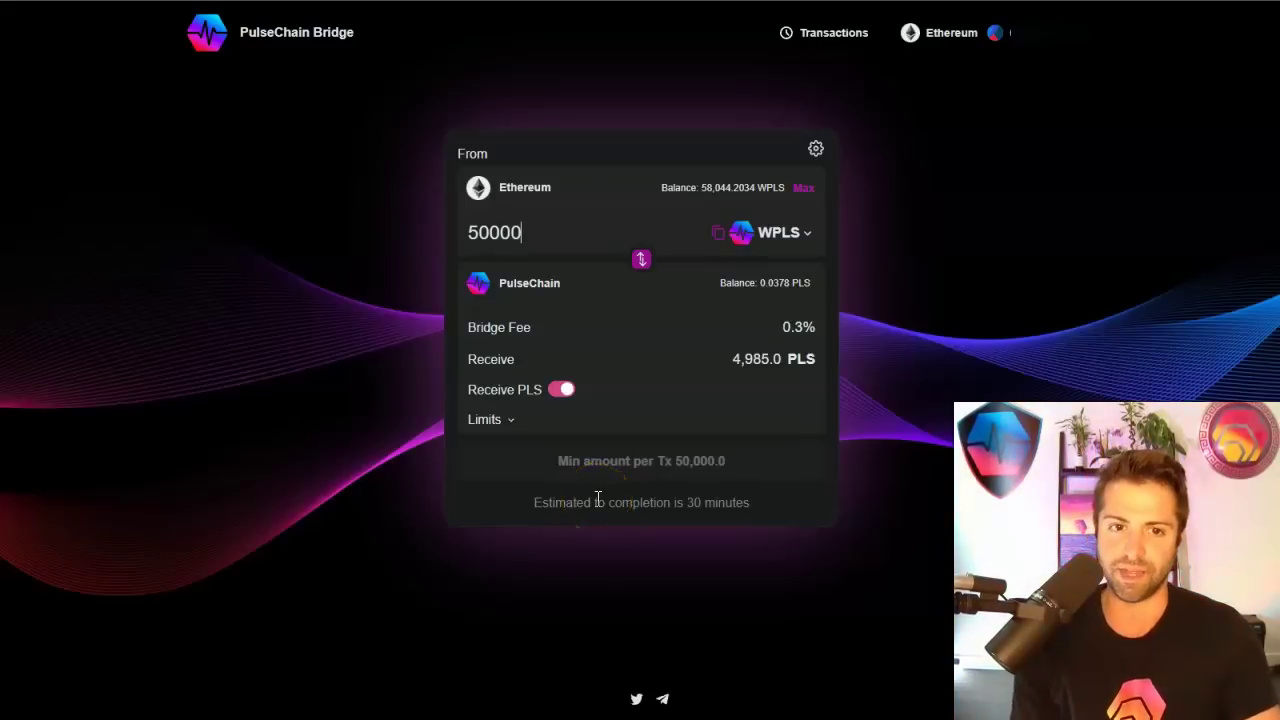
pyautogui.click(645, 460)
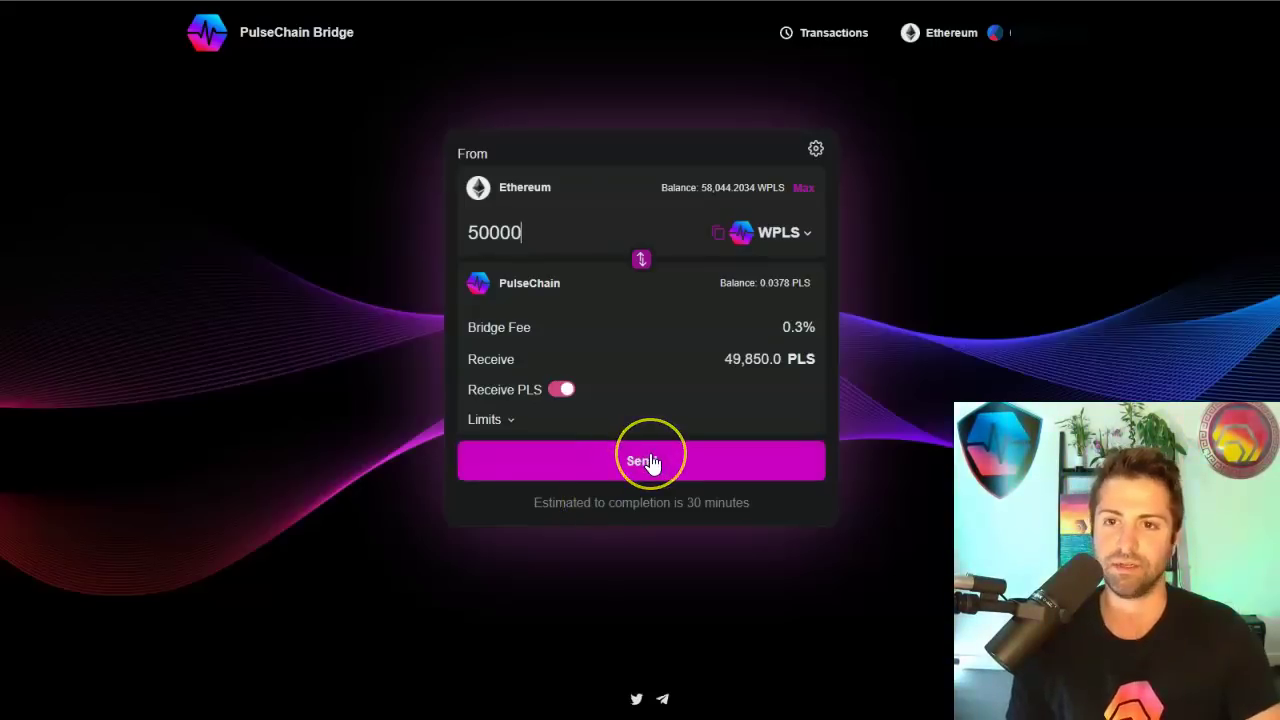
pyautogui.click(649, 463)
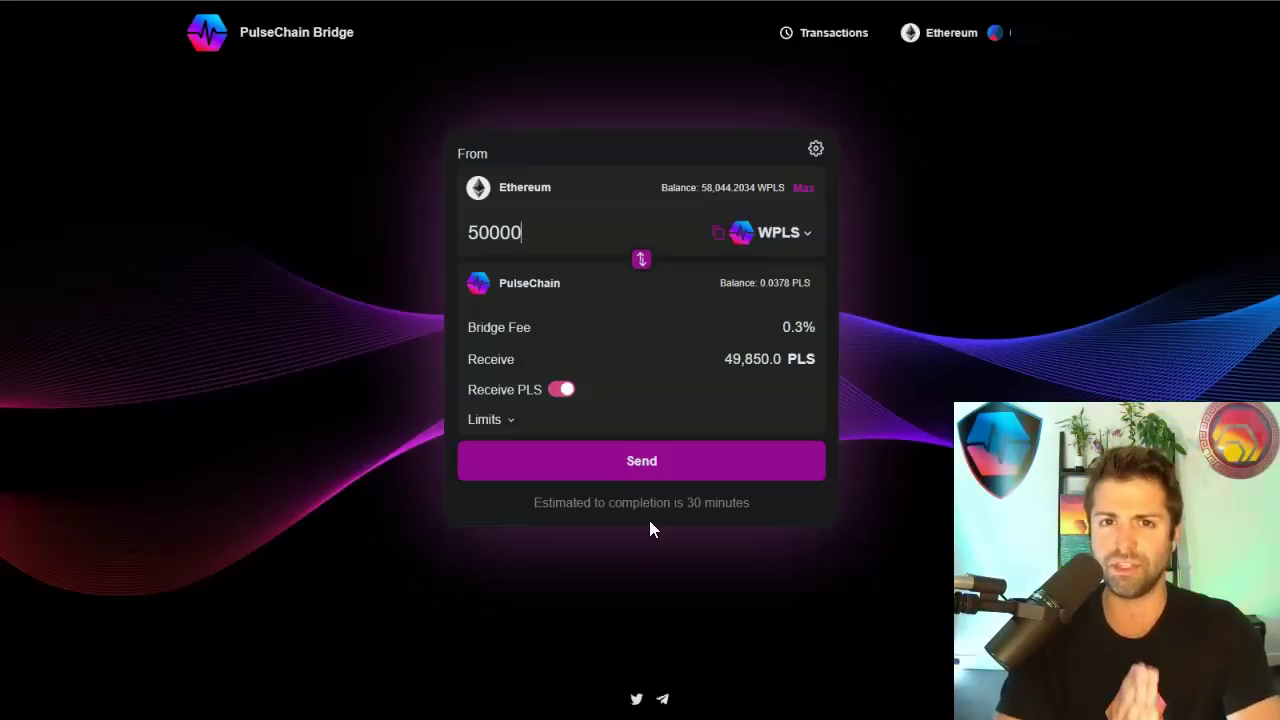
pyautogui.click(640, 468)
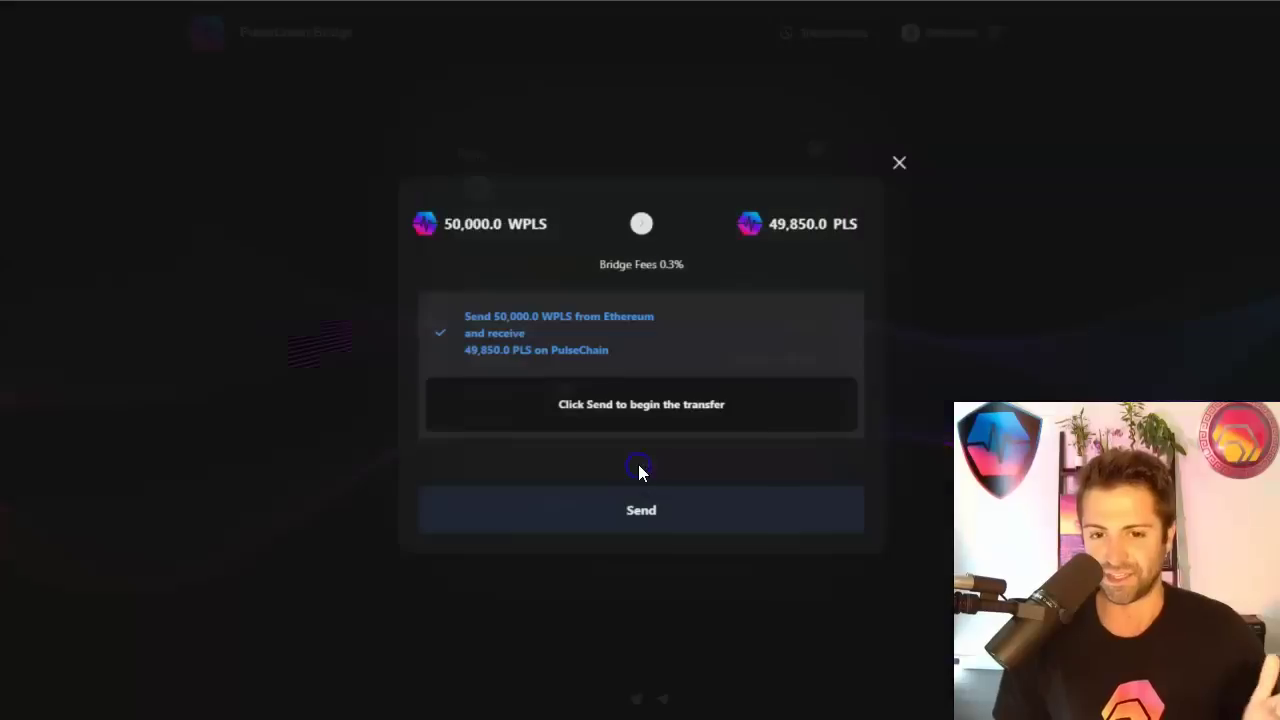
pyautogui.click(589, 522)
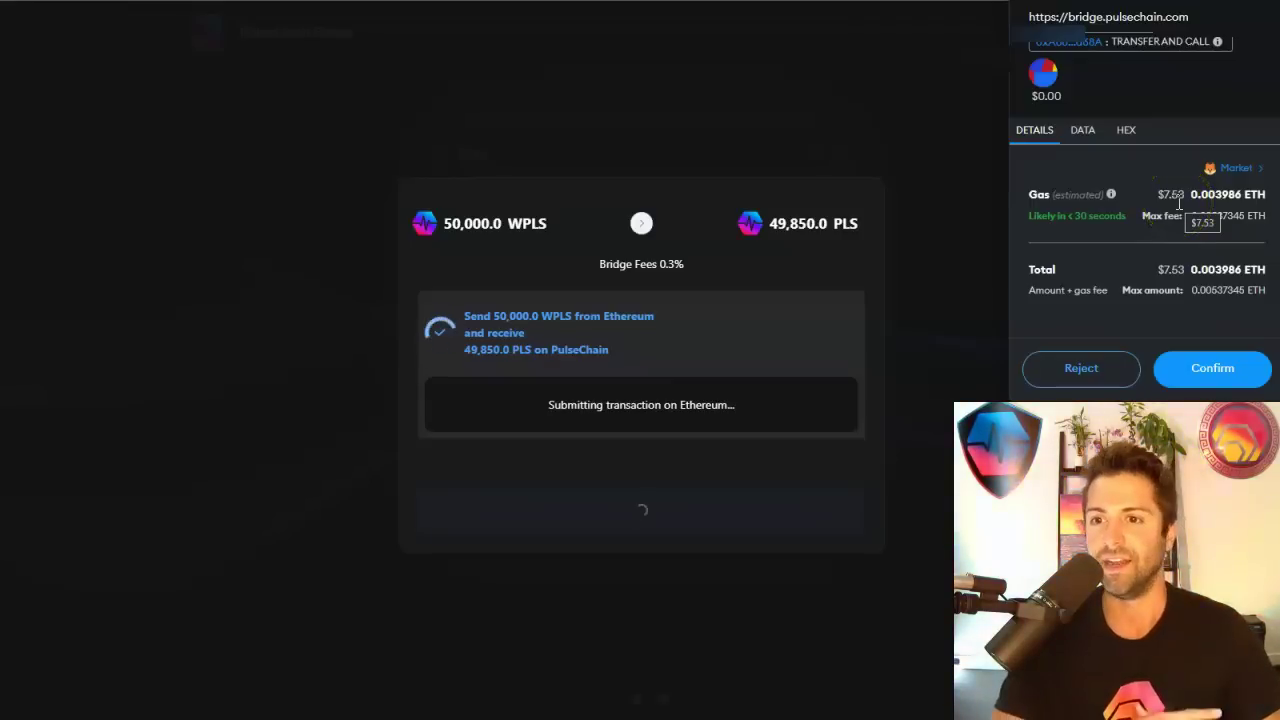
# Review the gas fee, approve the bridge transfer in MetaMask, and open the bridge's transaction history.
pyautogui.click(1186, 192)
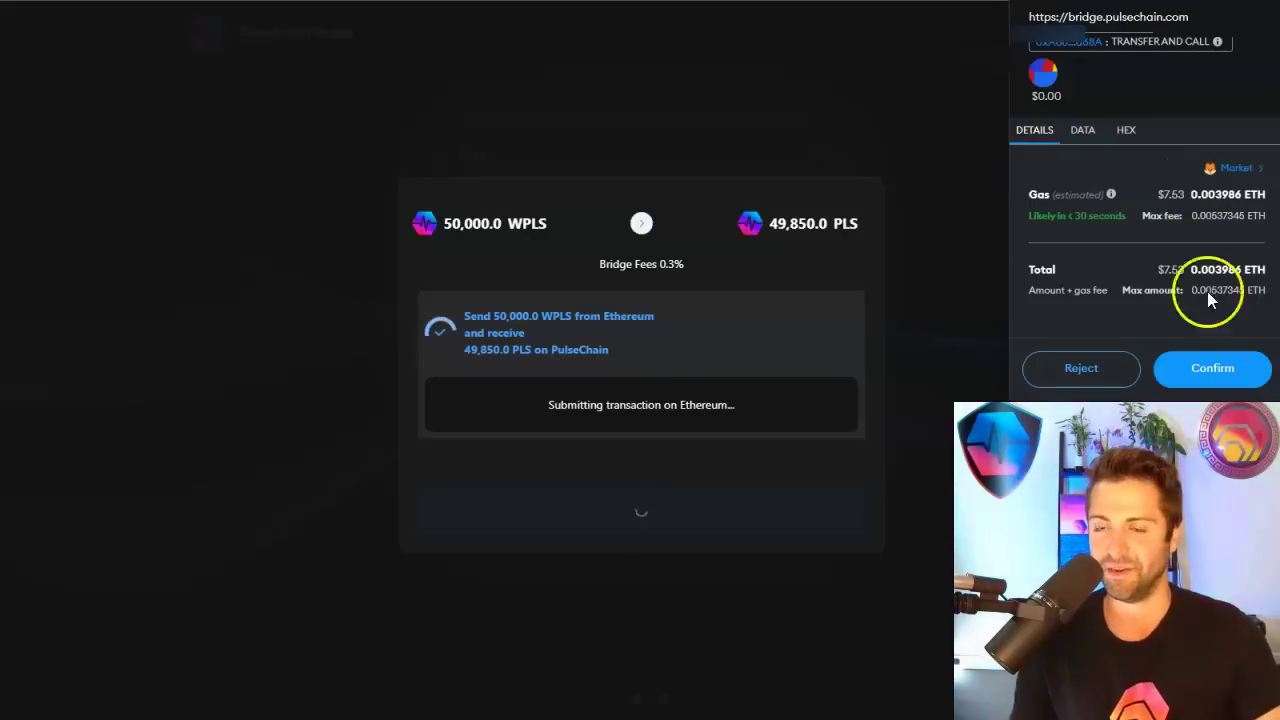
pyautogui.click(1212, 372)
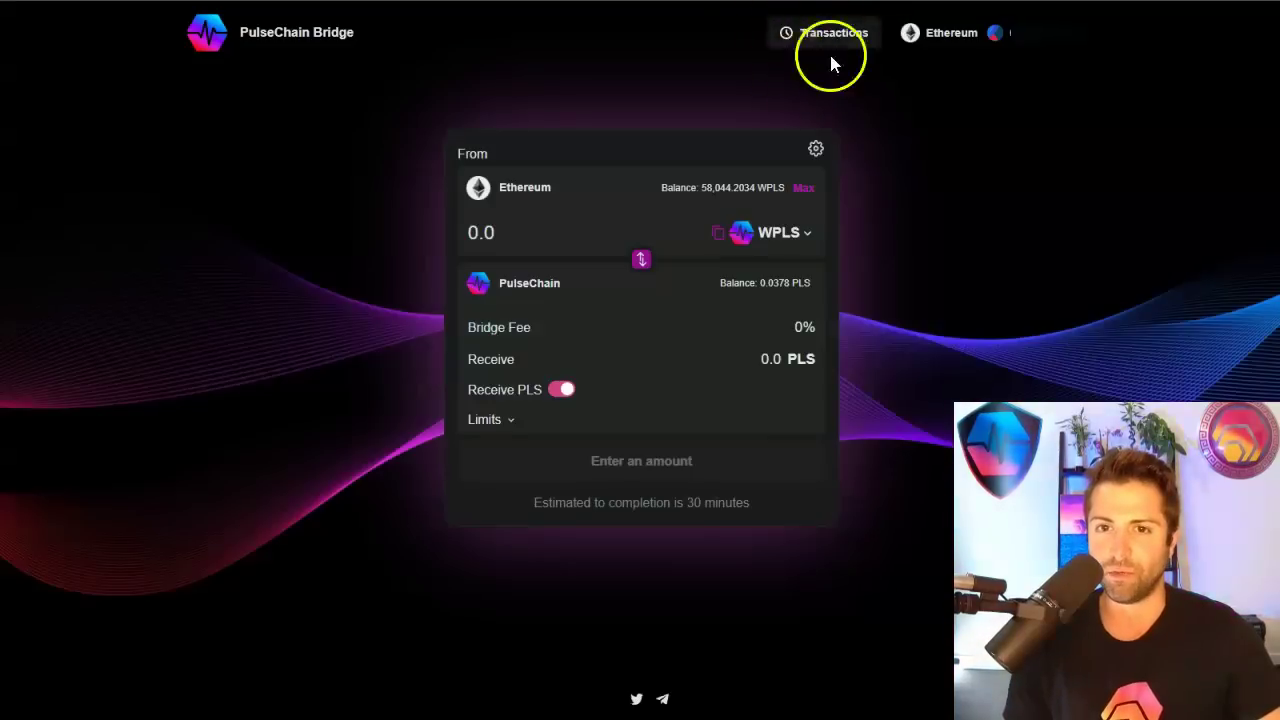
pyautogui.click(822, 45)
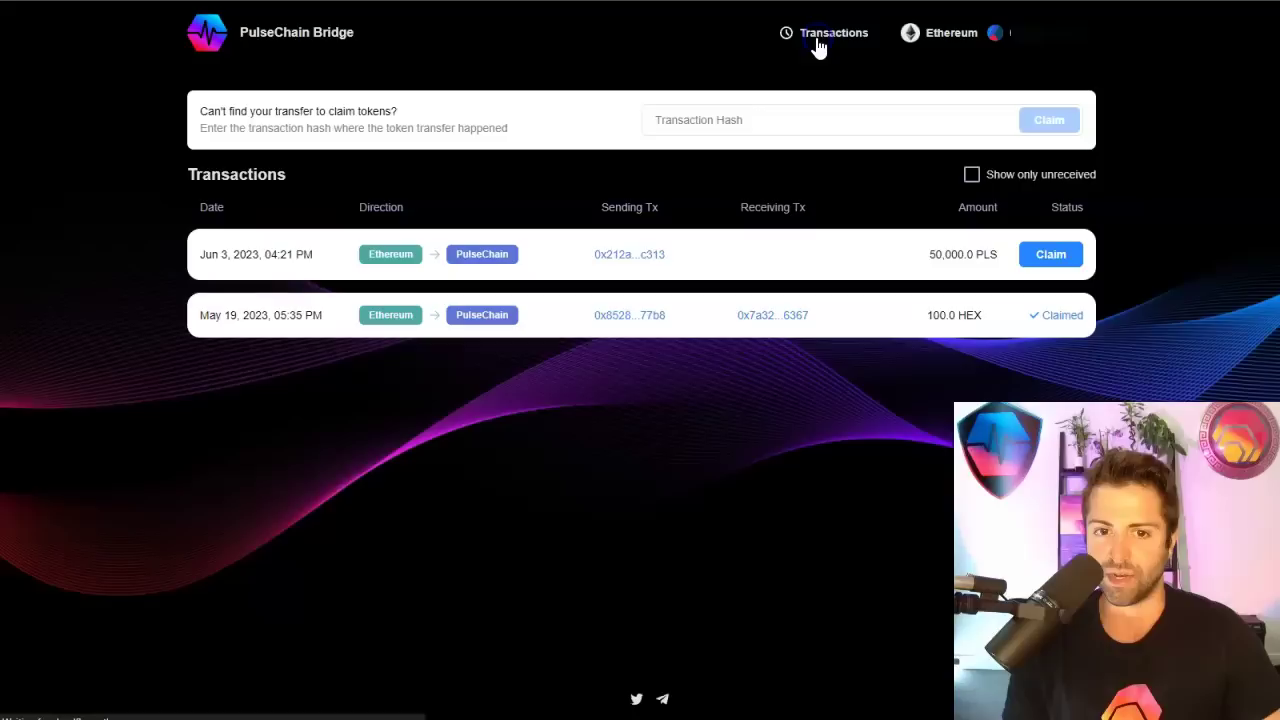
pyautogui.click(698, 457)
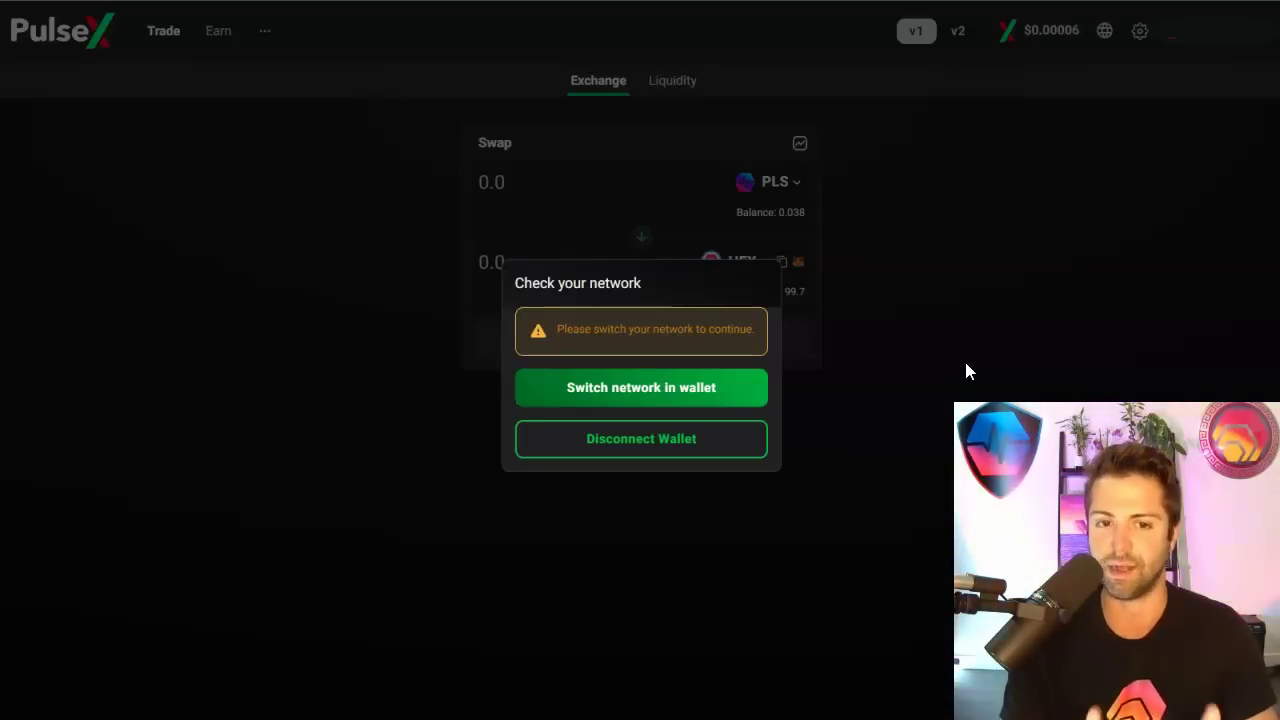
# On PulseX, approve adding the PulseChain network to MetaMask and switch the wallet from Ethereum Mainnet to PulseChain.
pyautogui.click(655, 398)
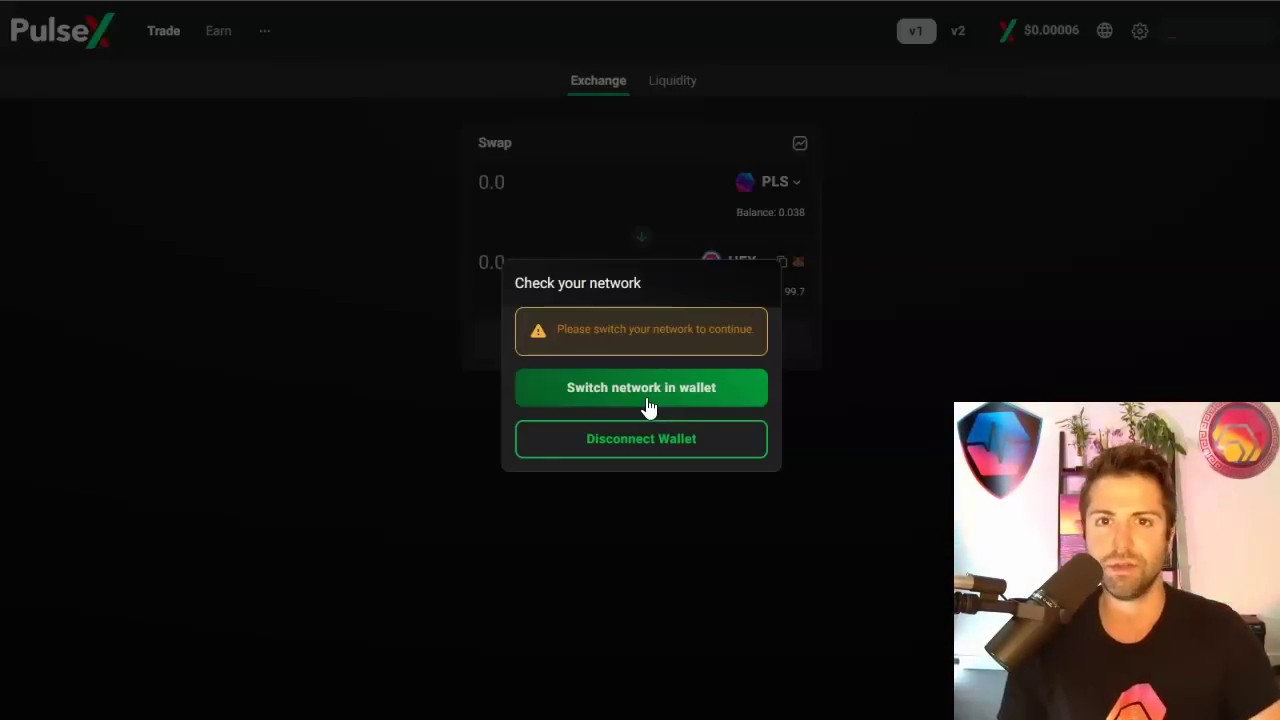
pyautogui.click(632, 410)
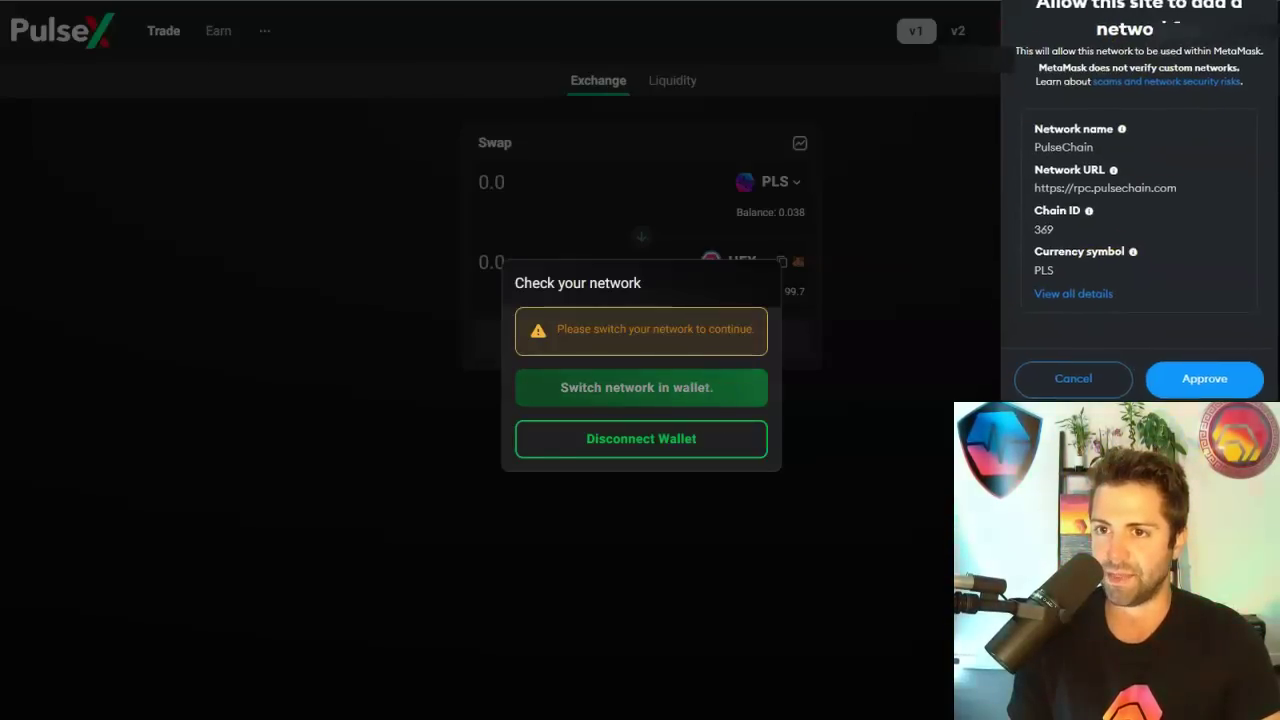
pyautogui.click(1170, 397)
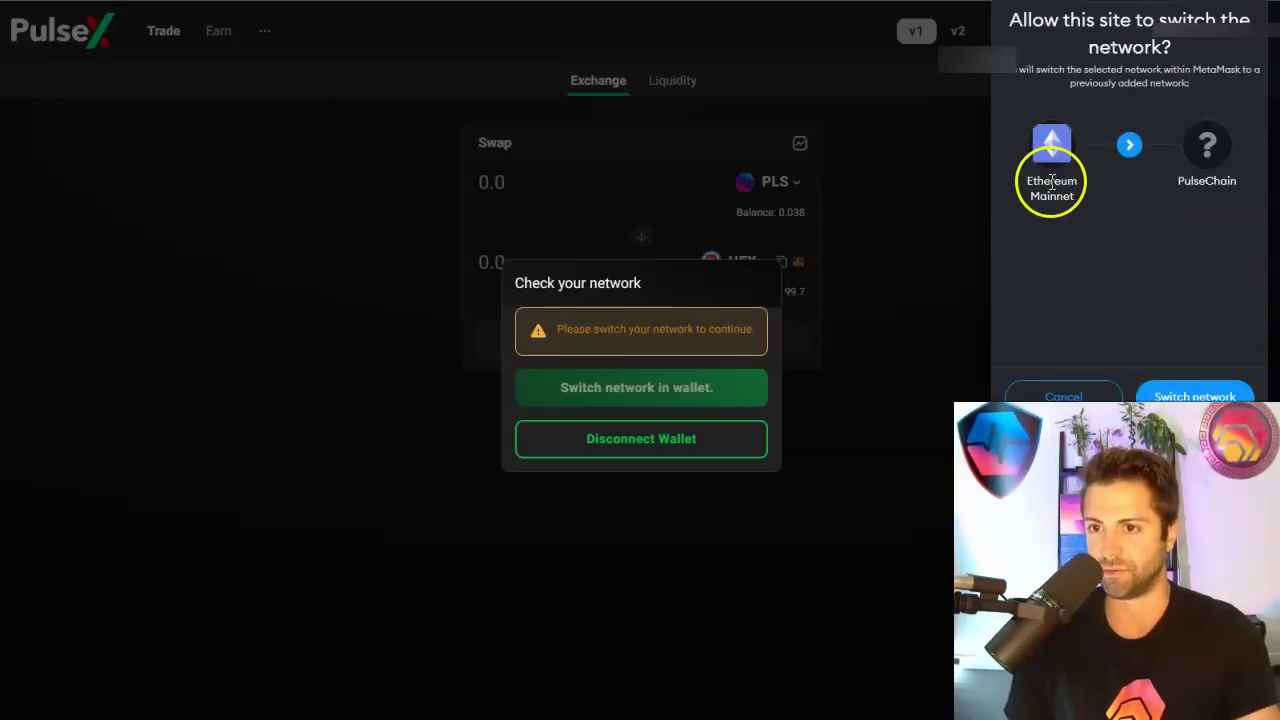
pyautogui.click(1200, 394)
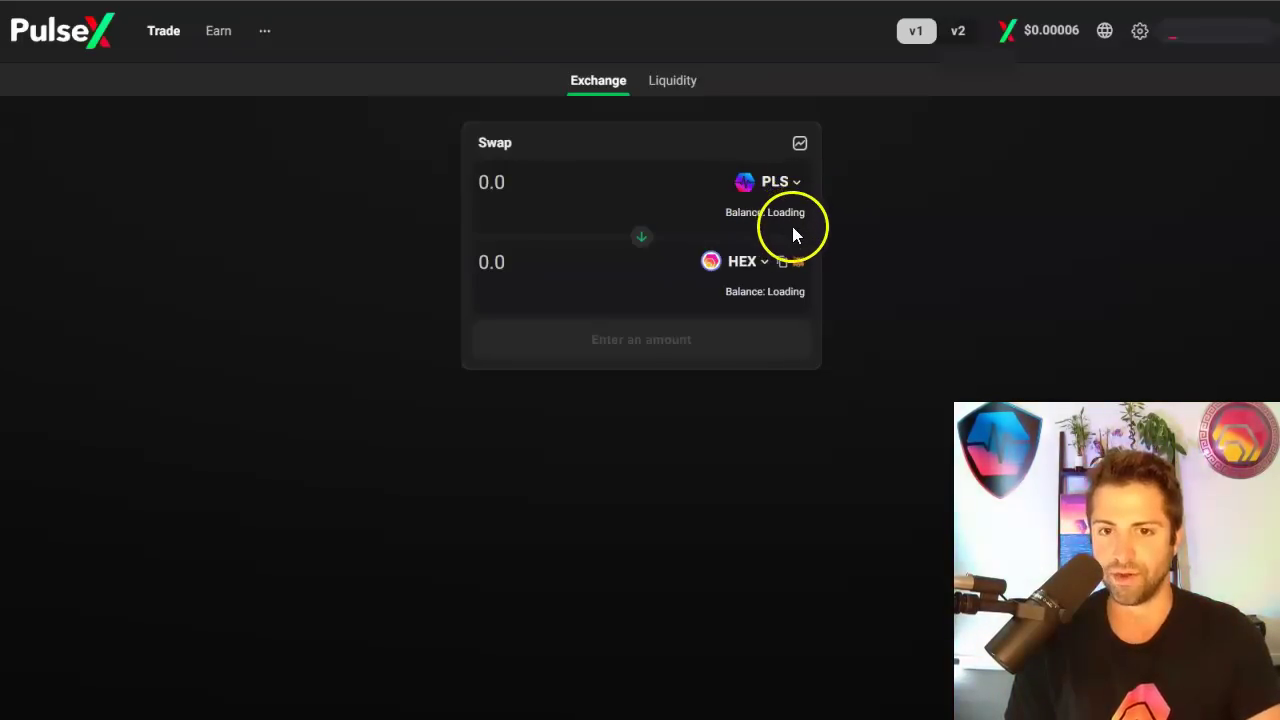
# Look through the tokens that can be received in the PulseX swap and close the list without choosing another one.
pyautogui.click(755, 265)
pyautogui.scroll(-1, 600, 470)
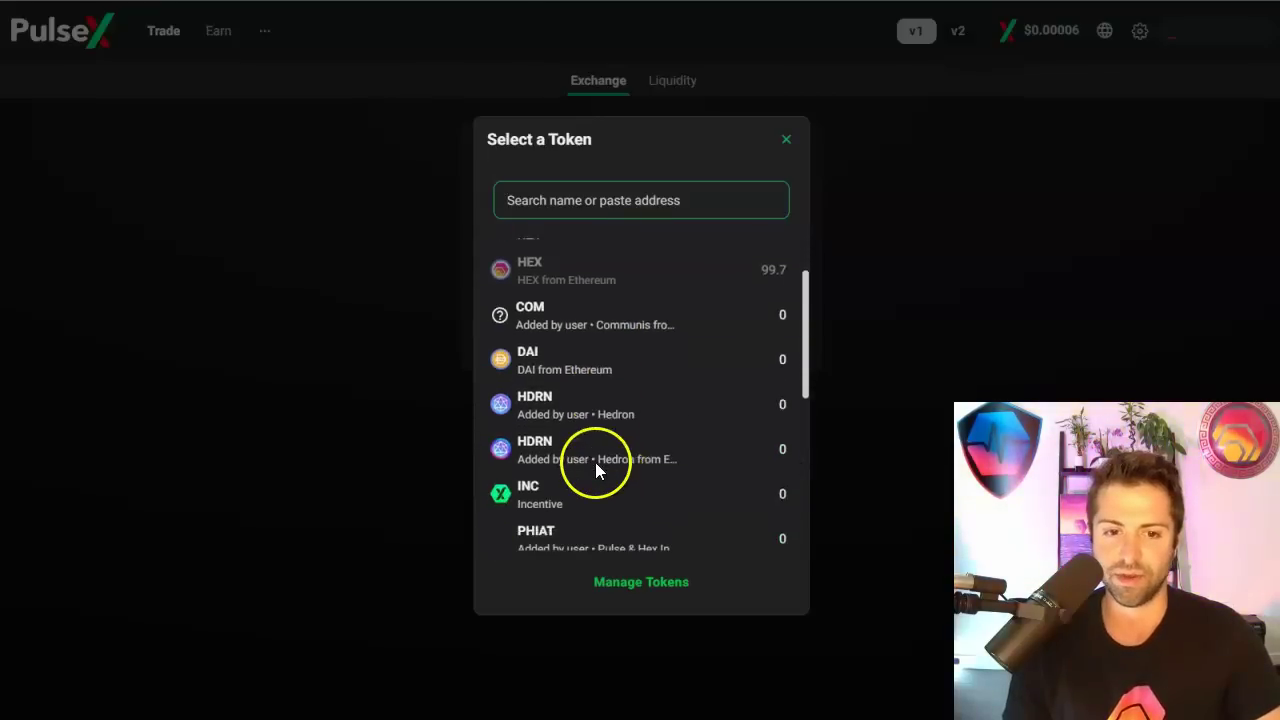
pyautogui.scroll(-1, 590, 450)
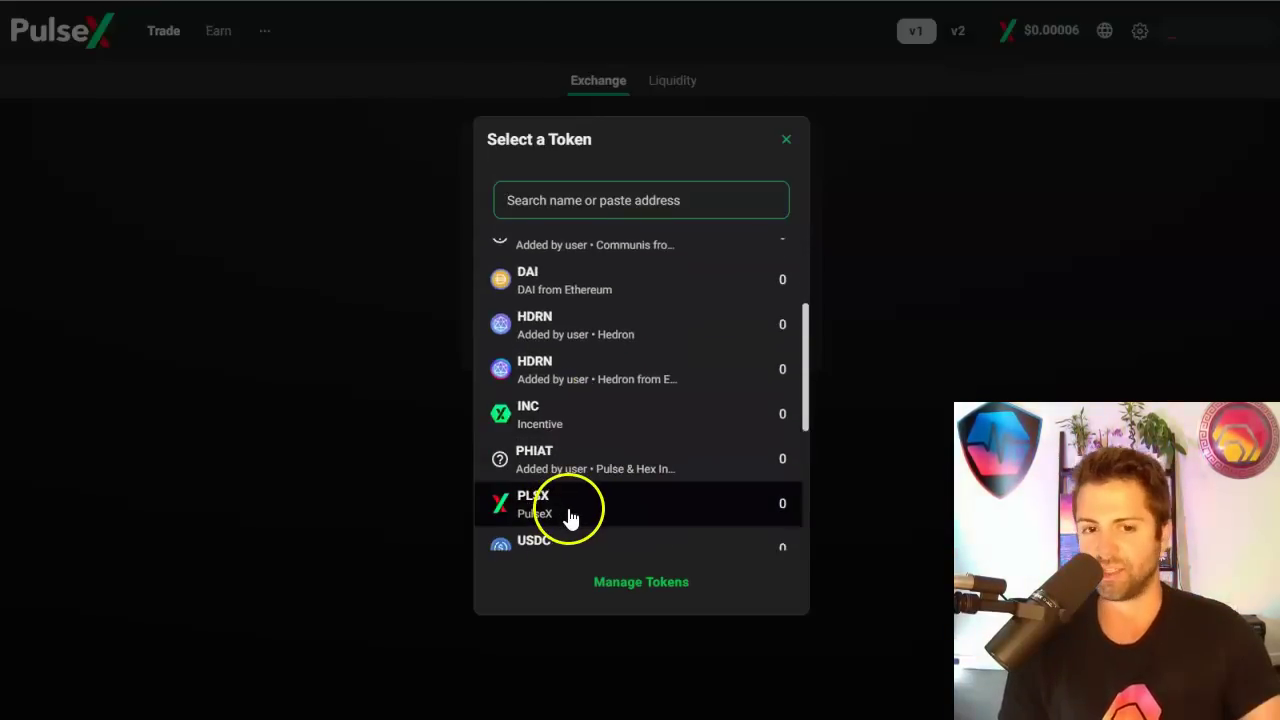
pyautogui.scroll(-3, 570, 512)
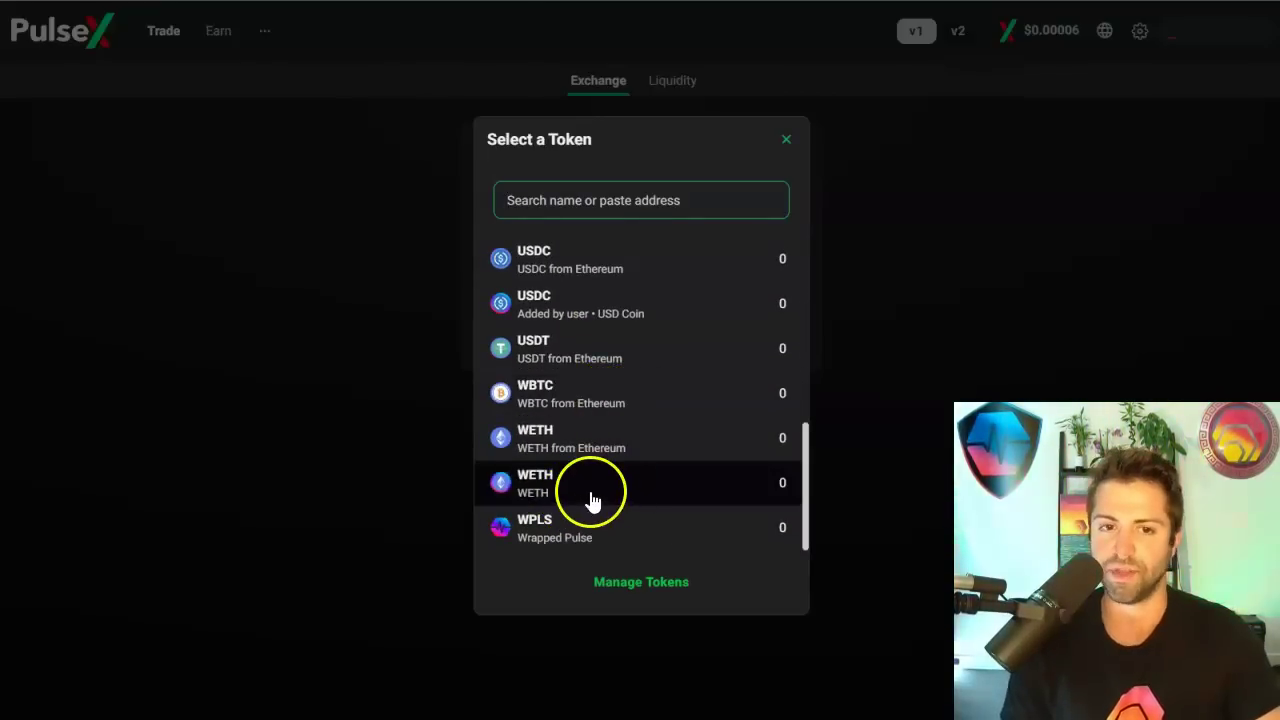
pyautogui.scroll(5, 592, 500)
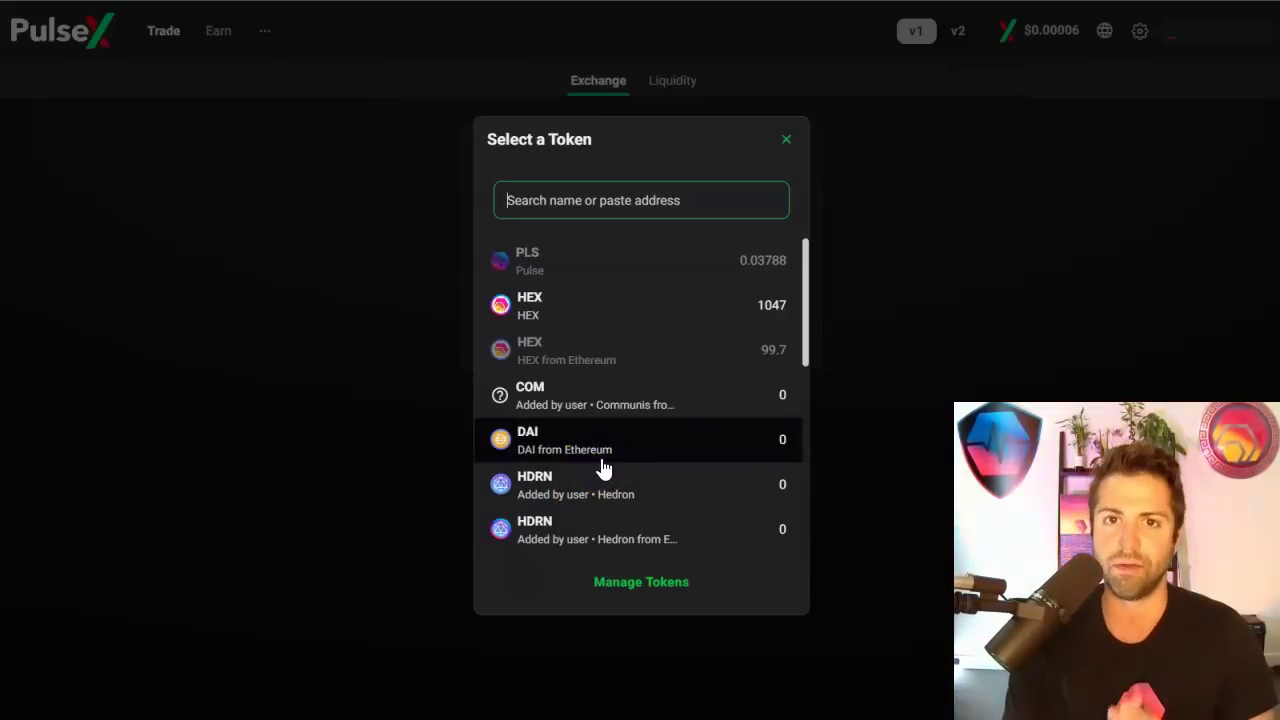
pyautogui.click(956, 204)
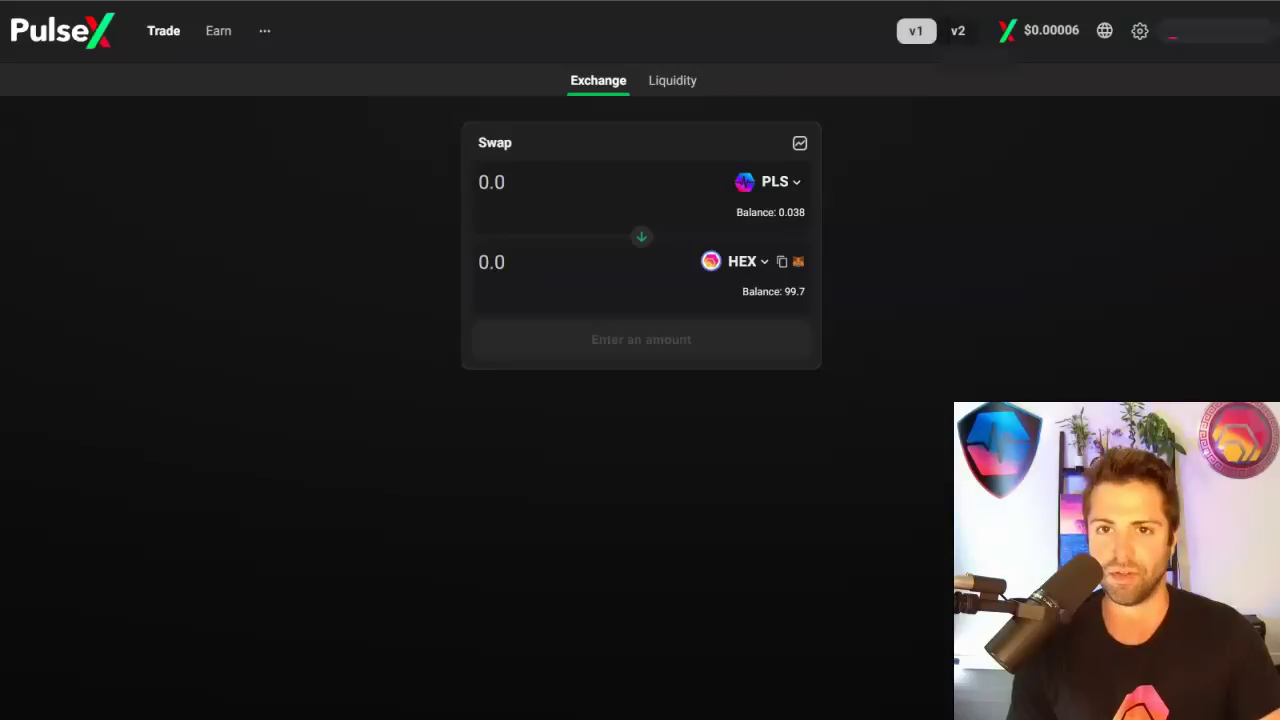
pyautogui.click(947, 409)
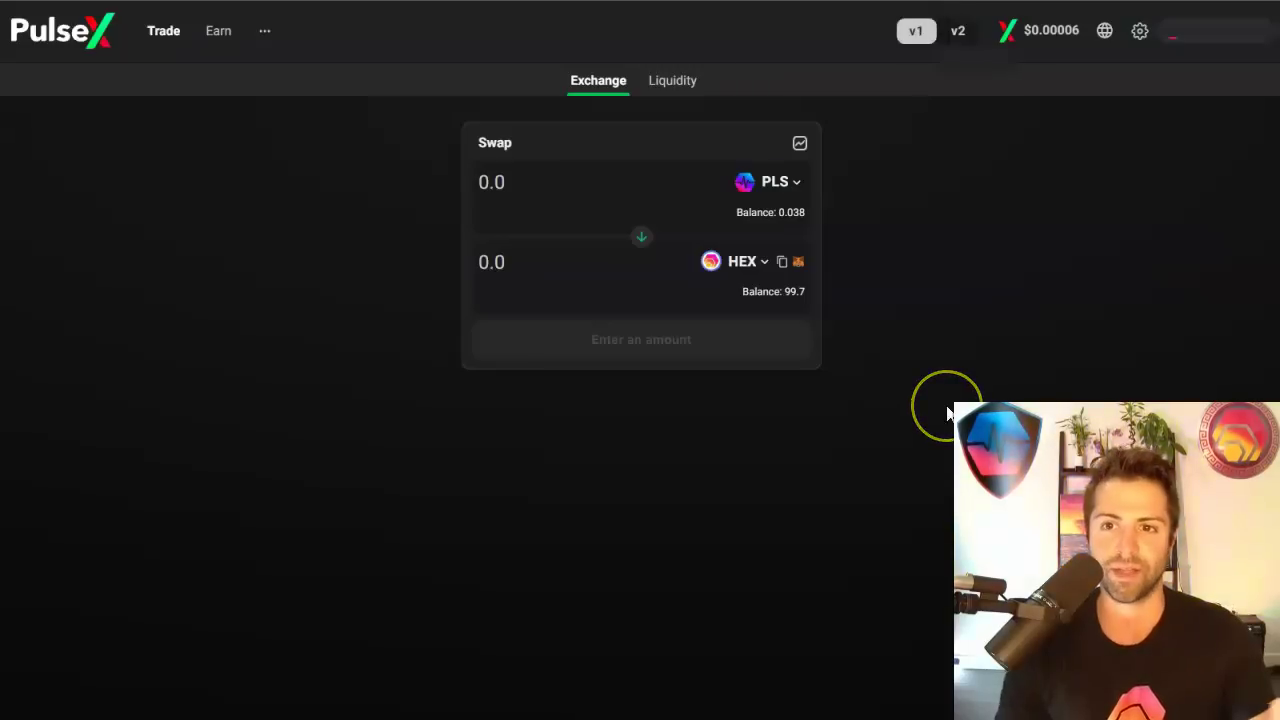